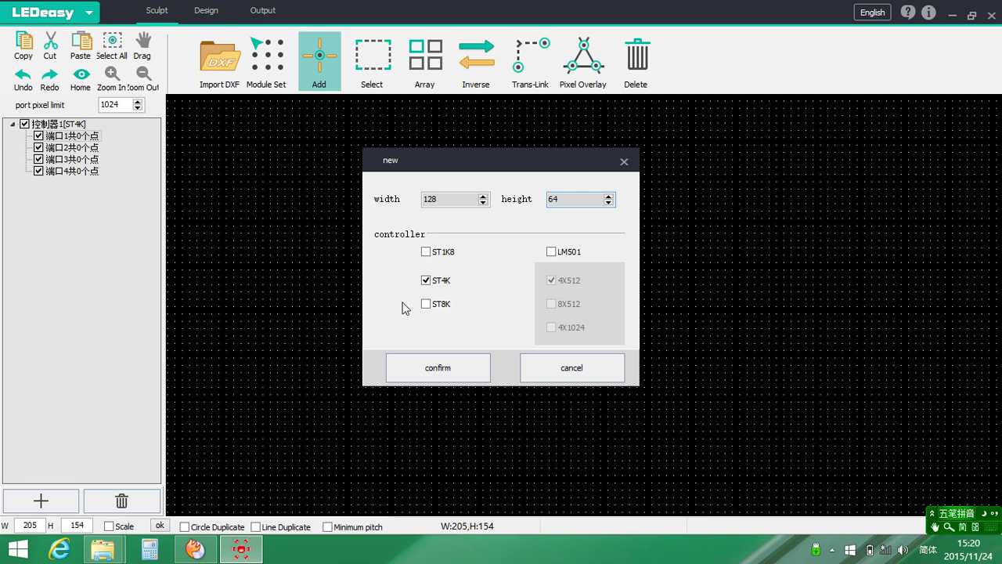
# - Create a new 128×64 layout with the LM501 (4X512) controller instead of ST4K
pyautogui.click(551, 252)
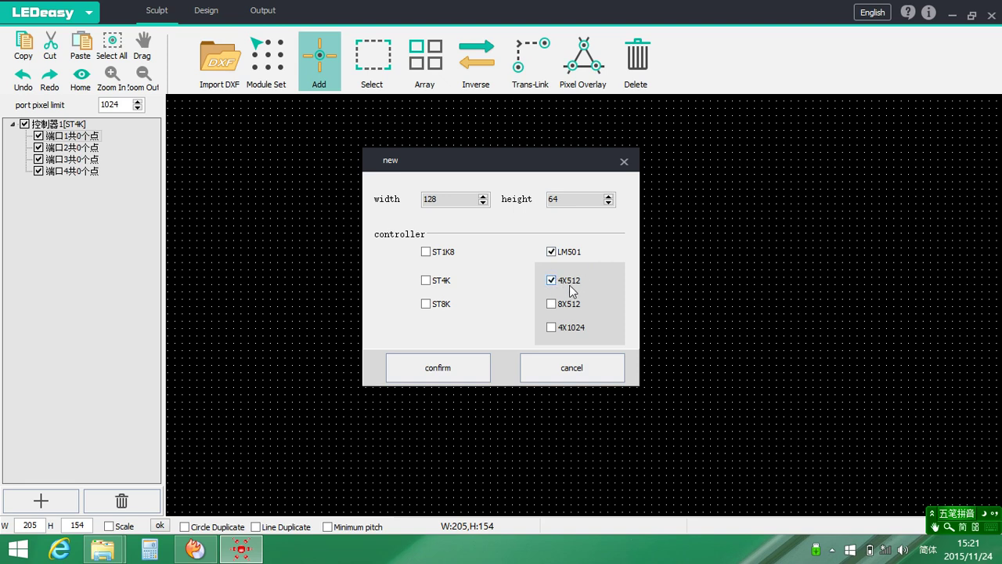
pyautogui.click(475, 365)
# - Drag the Add tool over the whole 128×64 grid to wire all 8192 pixels at 512 per port
pyautogui.click(488, 305)
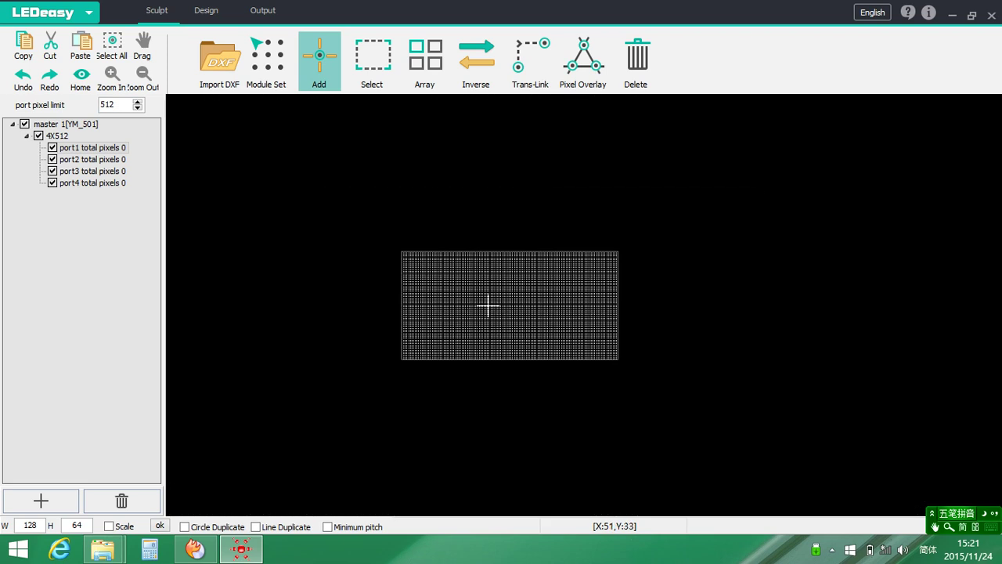
pyautogui.scroll(2, 488, 305)
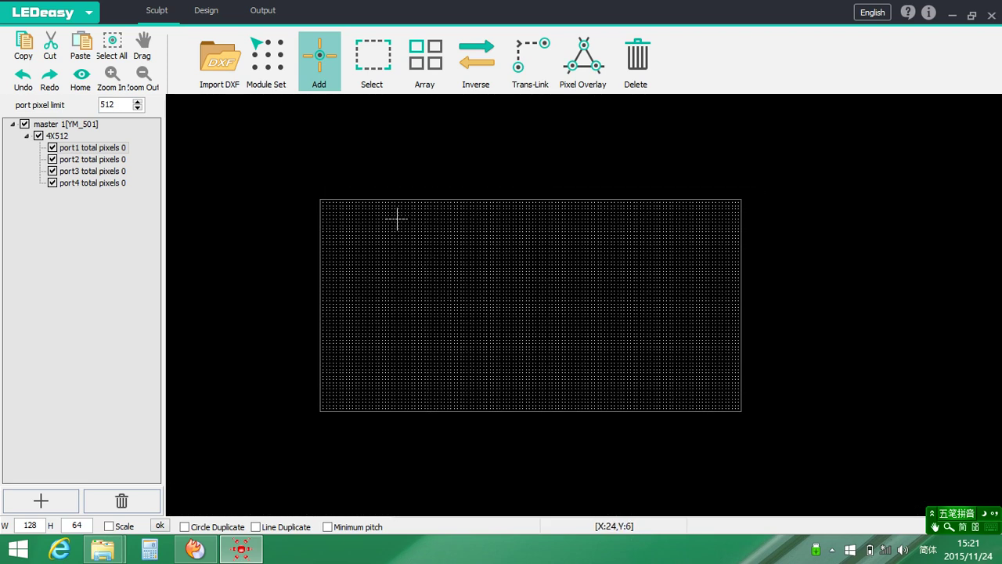
pyautogui.moveTo(283, 168); pyautogui.dragTo(763, 435)
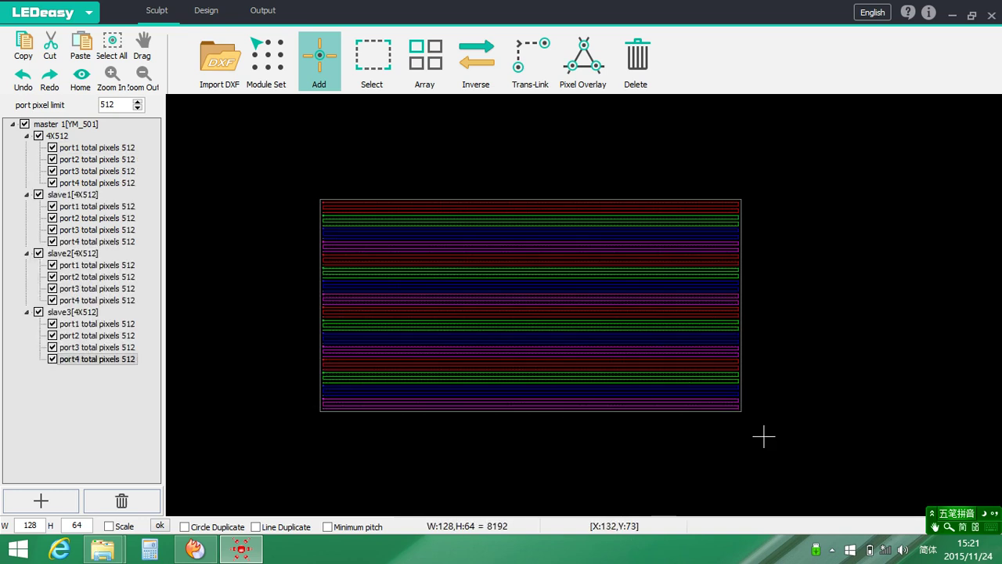
# - Delete the slave3 and slave2 controllers and their ports from the controller tree
pyautogui.click(81, 314)
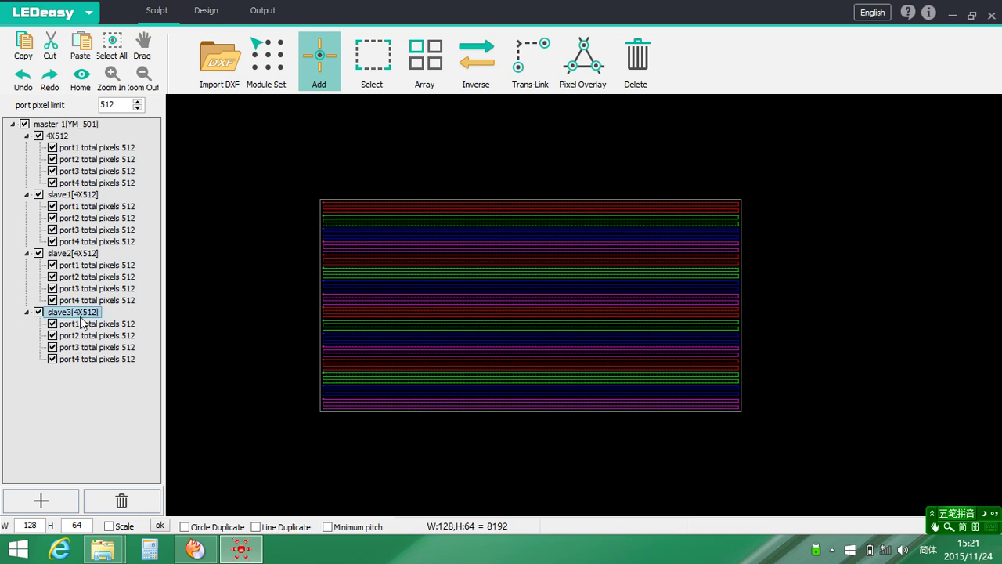
pyautogui.click(92, 313)
pyautogui.click(122, 502)
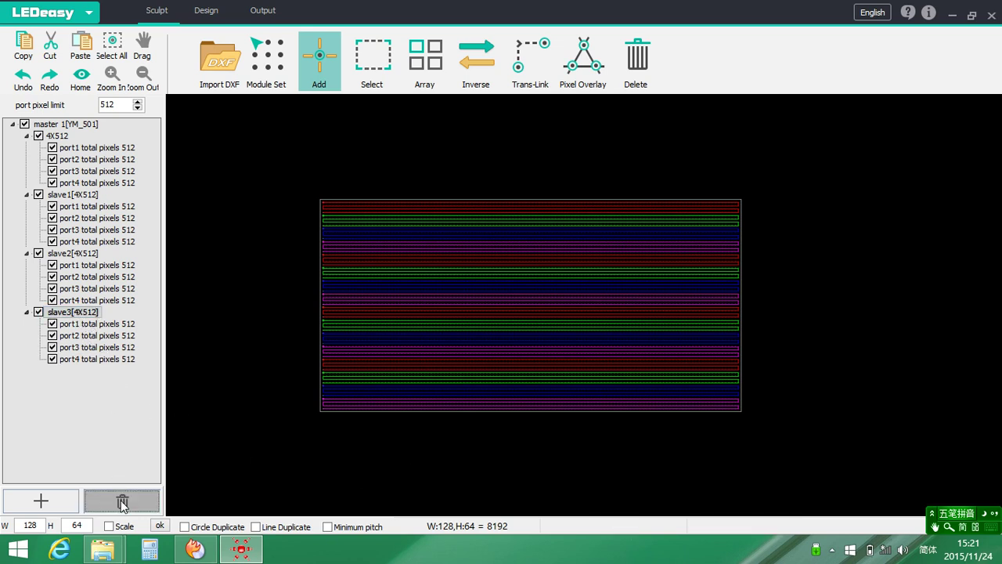
pyautogui.click(73, 254)
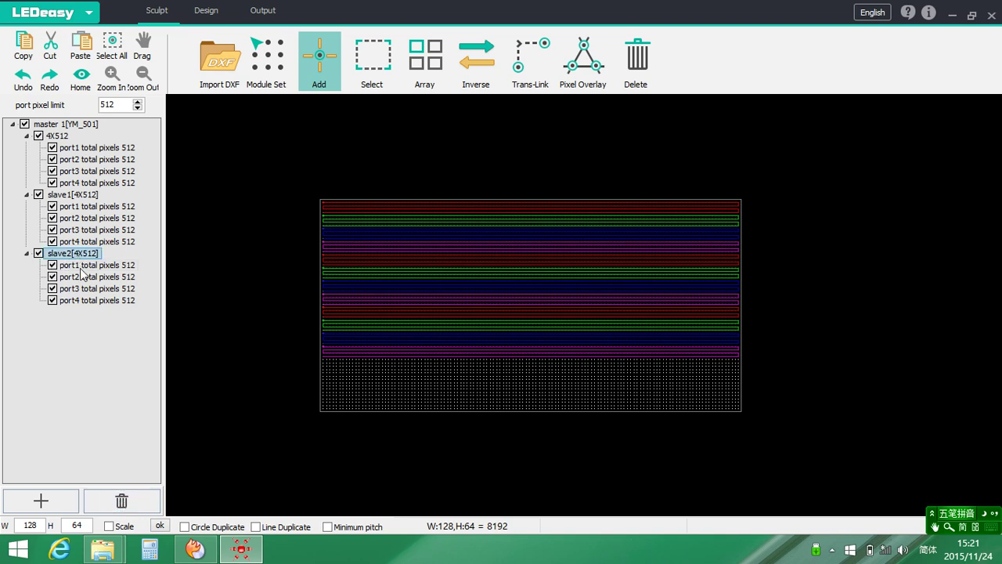
pyautogui.click(134, 503)
# - Add, remove and re-add a master 2 controller, leaving only master 1 and slave 1
pyautogui.click(77, 196)
pyautogui.click(59, 503)
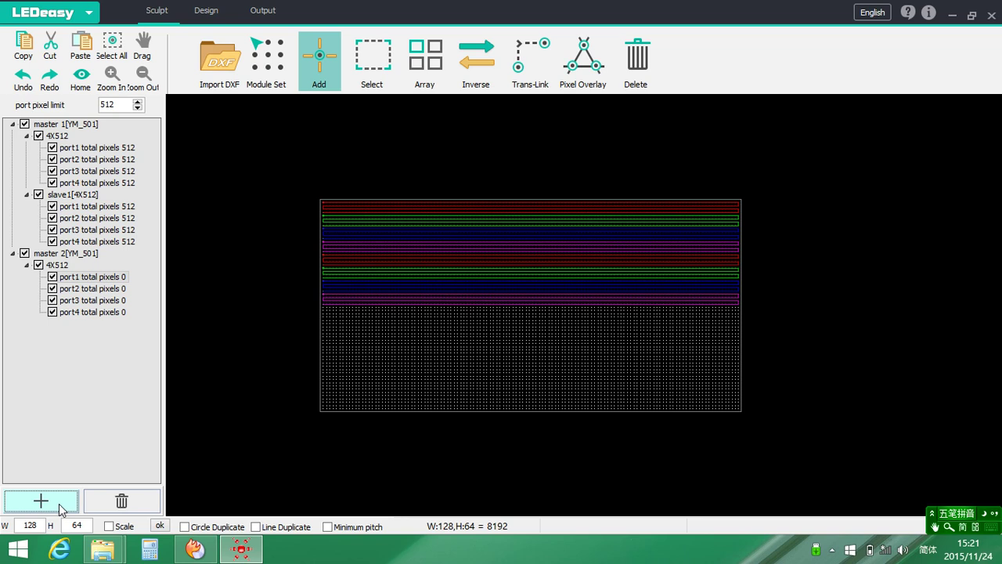
pyautogui.click(77, 257)
pyautogui.click(121, 501)
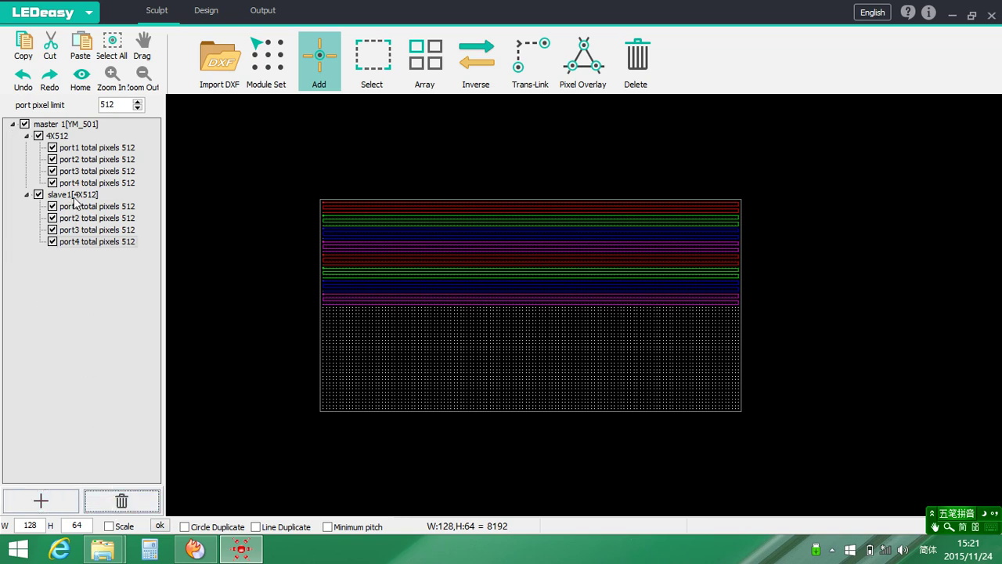
pyautogui.click(43, 501)
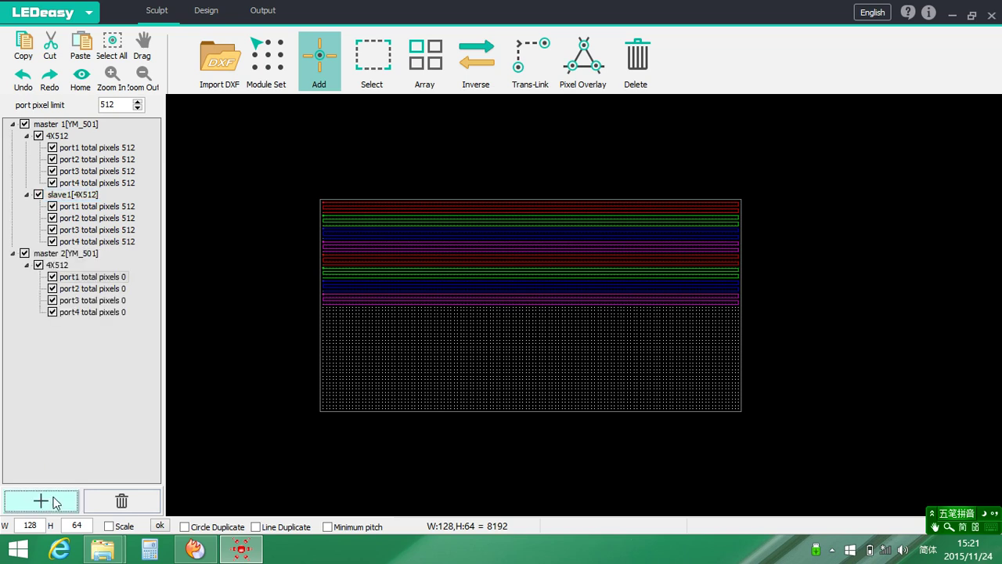
pyautogui.click(93, 281)
pyautogui.click(77, 255)
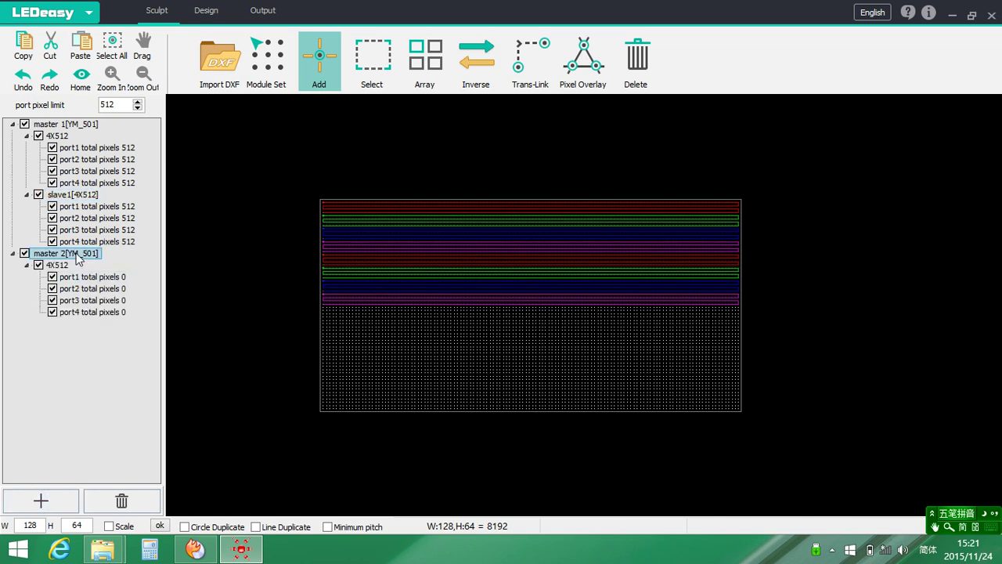
pyautogui.click(119, 501)
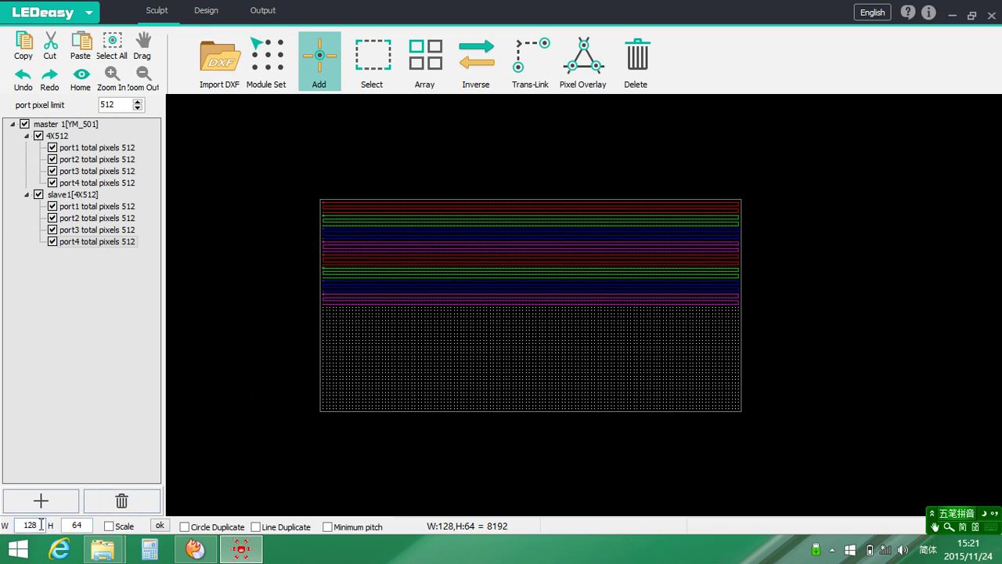
# - Resize the layout grid to W 128 and H 48 in the bottom size fields
pyautogui.moveTo(41, 525); pyautogui.dragTo(26, 529)
pyautogui.write('1')
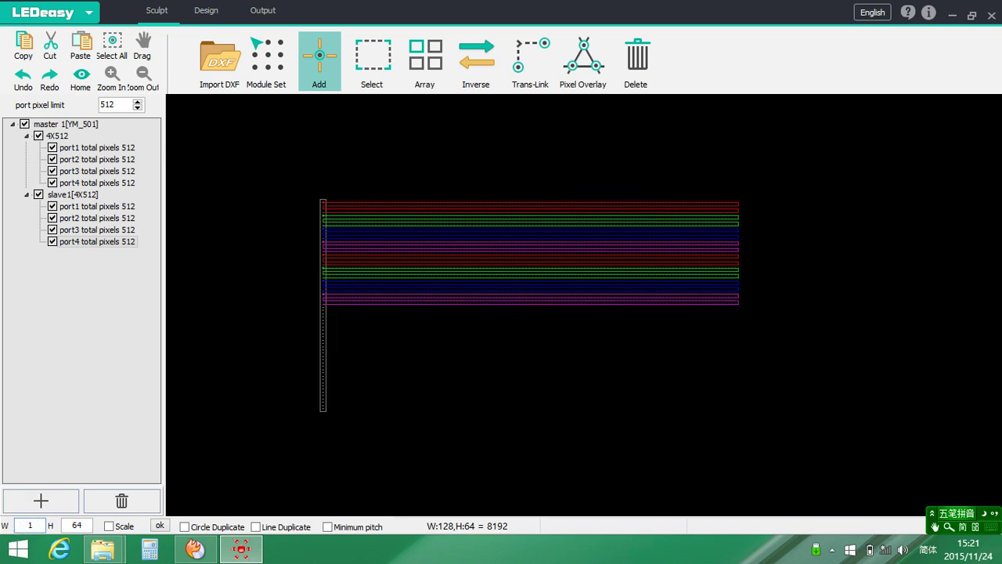
pyautogui.write('00')
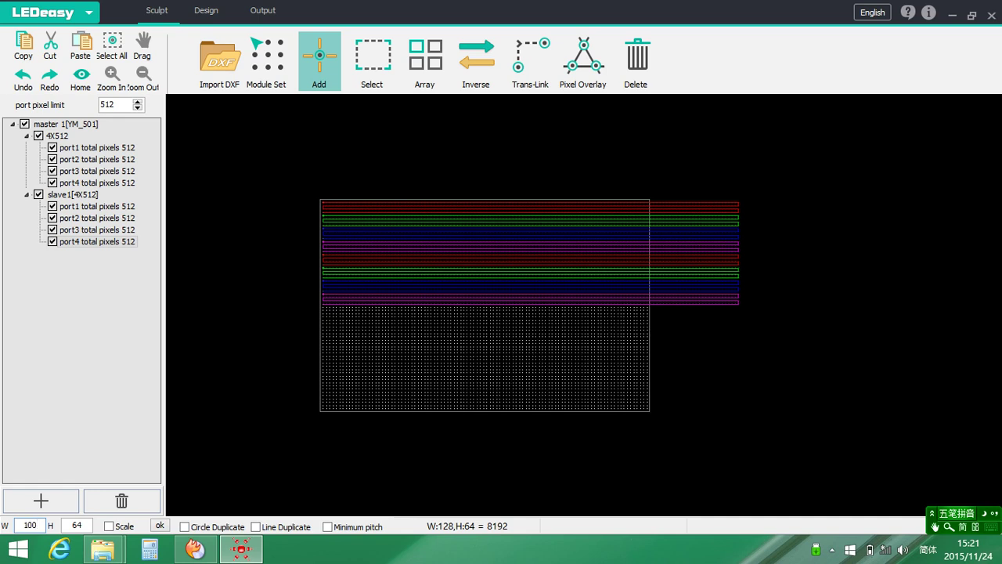
pyautogui.press('BackSpace')
pyautogui.press('BackSpace')
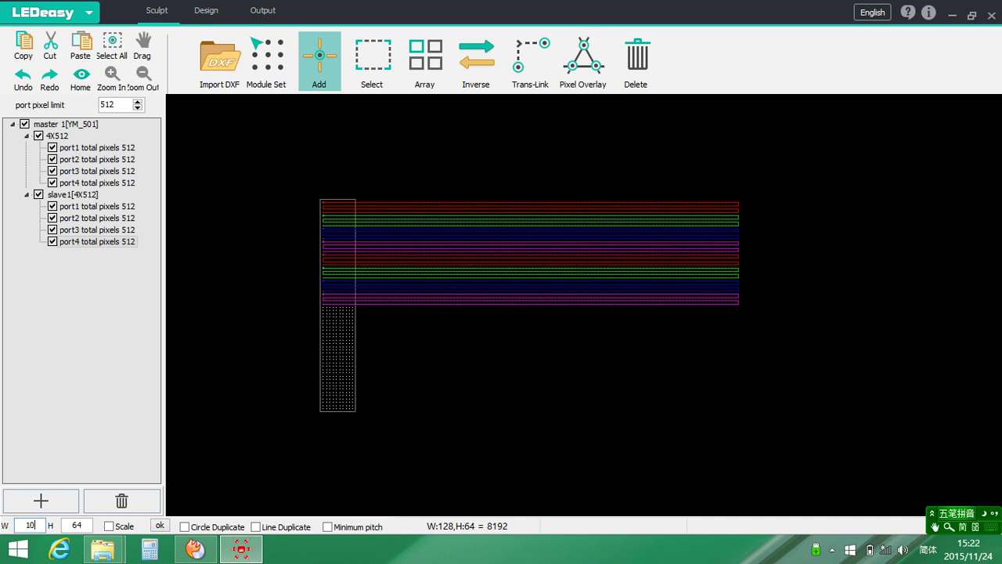
pyautogui.write('28')
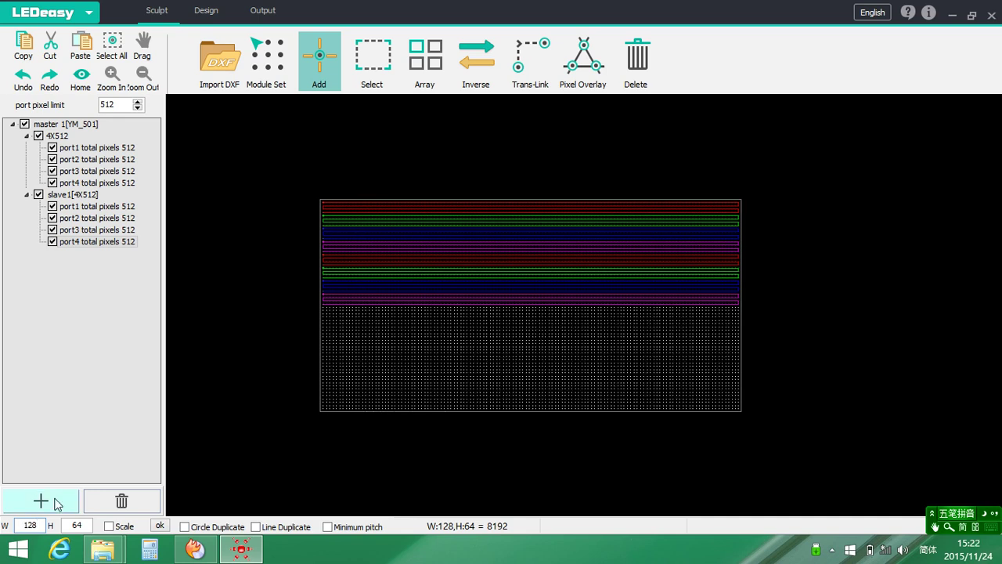
pyautogui.moveTo(88, 525); pyautogui.dragTo(64, 525)
pyautogui.write('48')
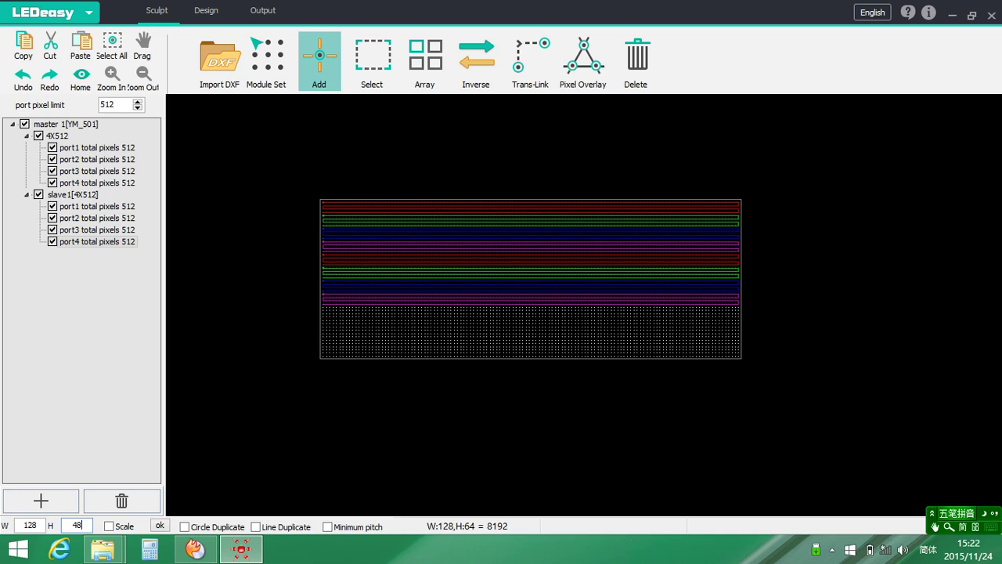
pyautogui.moveTo(278, 379); pyautogui.dragTo(307, 420)
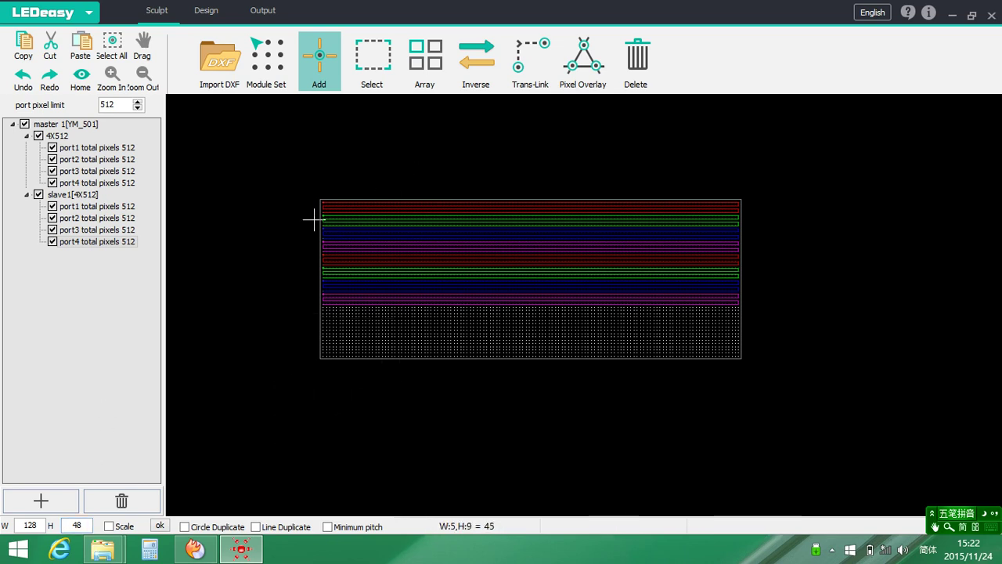
# - Move the wired pixel block down a few rows and enter 150 as the grid width
pyautogui.click(363, 53)
pyautogui.moveTo(250, 137); pyautogui.dragTo(792, 399)
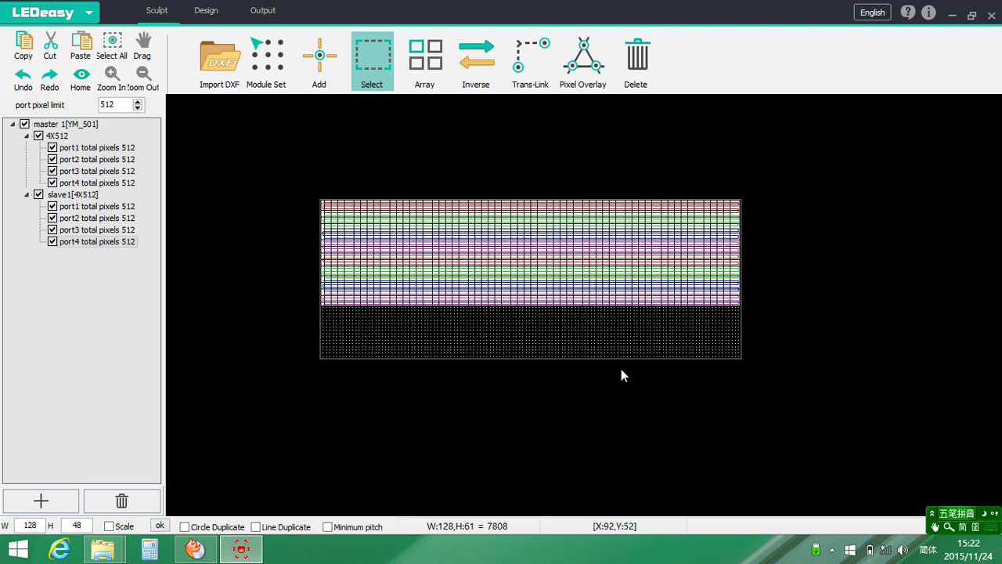
pyautogui.press('Down')
pyautogui.press('Down')
pyautogui.press('Down')
pyautogui.press('Down')
pyautogui.press('Down')
pyautogui.press('Down')
pyautogui.press('Down')
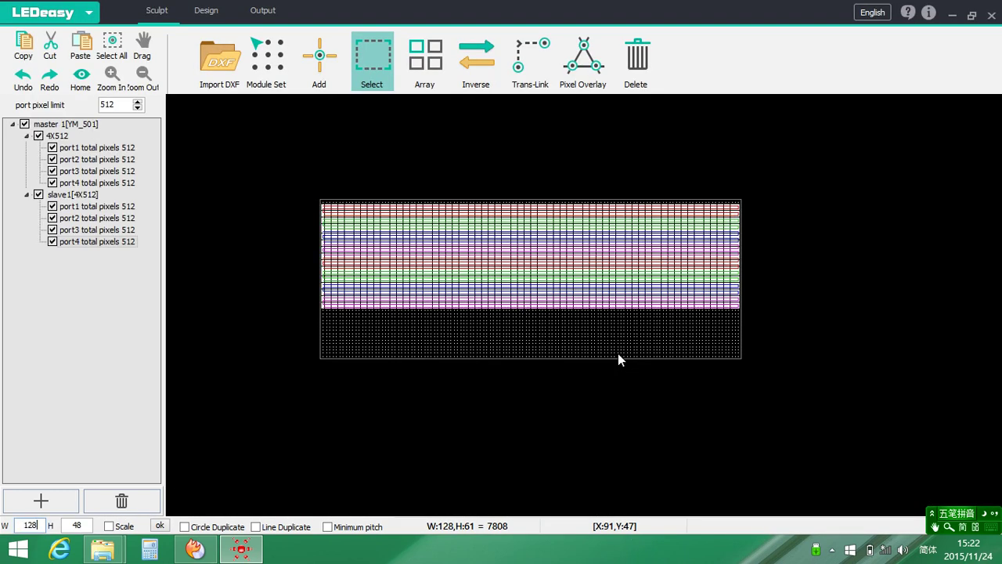
pyautogui.press('Down')
pyautogui.press('Down')
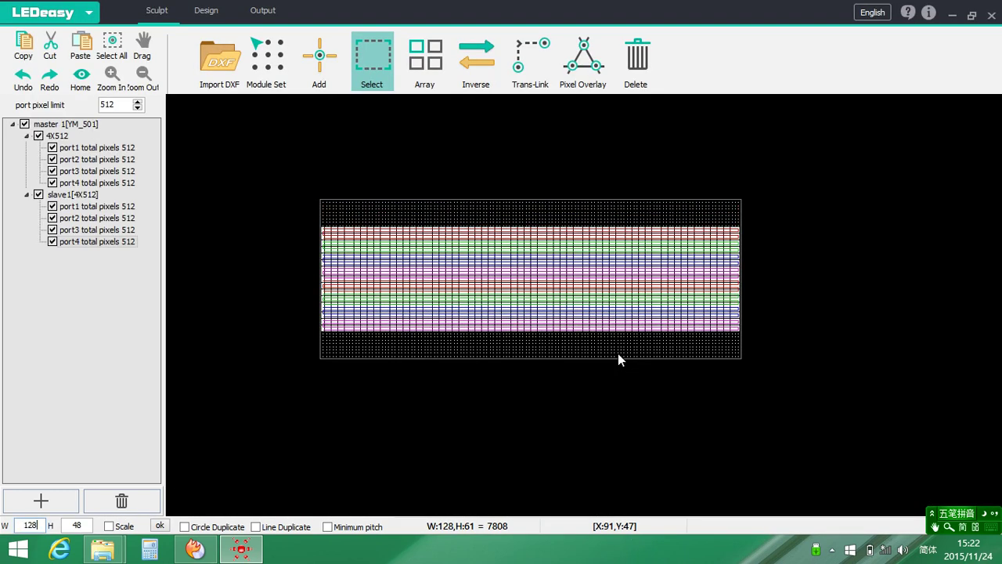
pyautogui.moveTo(87, 526); pyautogui.dragTo(62, 527)
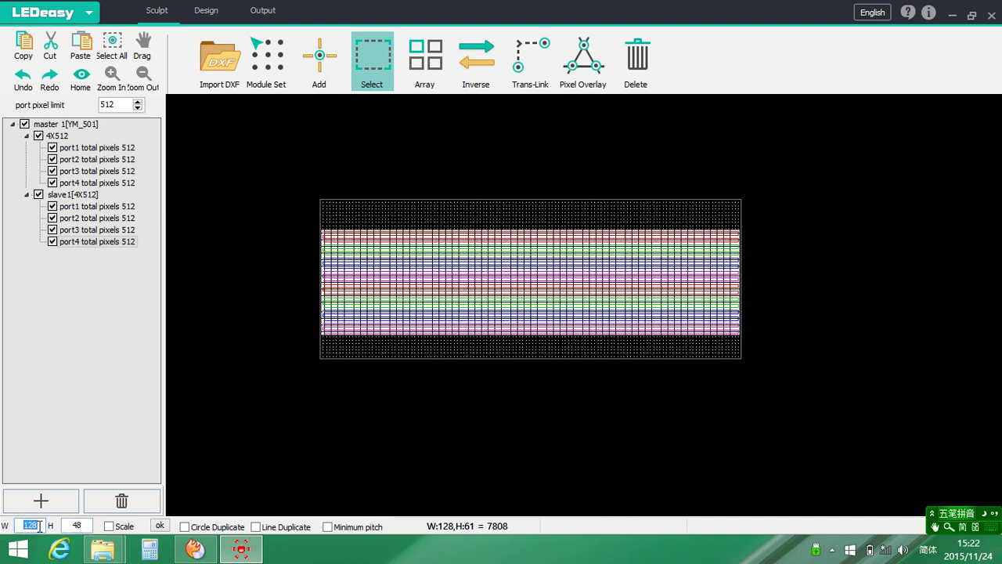
pyautogui.write('150')
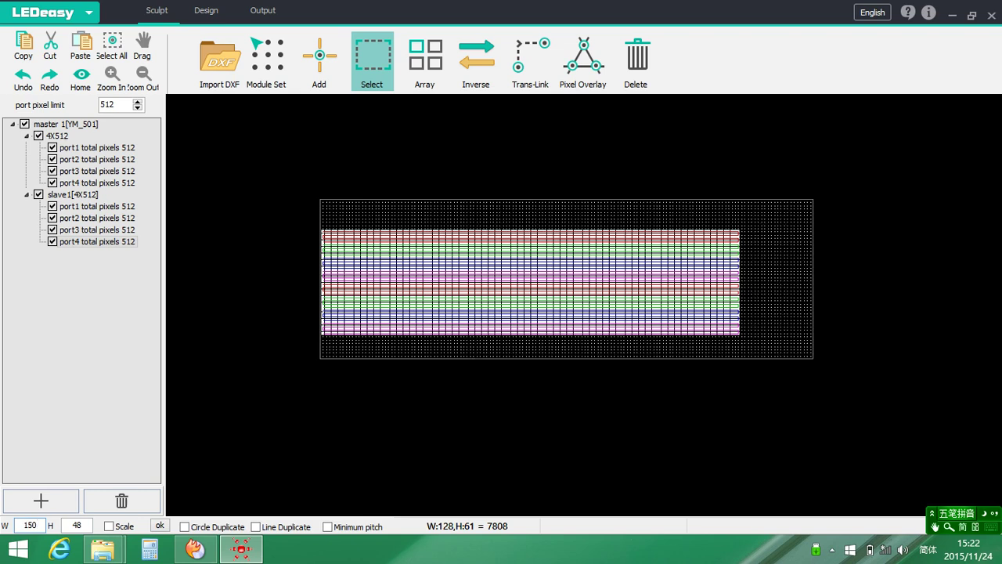
# - Apply the 150×48 grid size and shift the wired block right to centre it horizontally
pyautogui.click(162, 526)
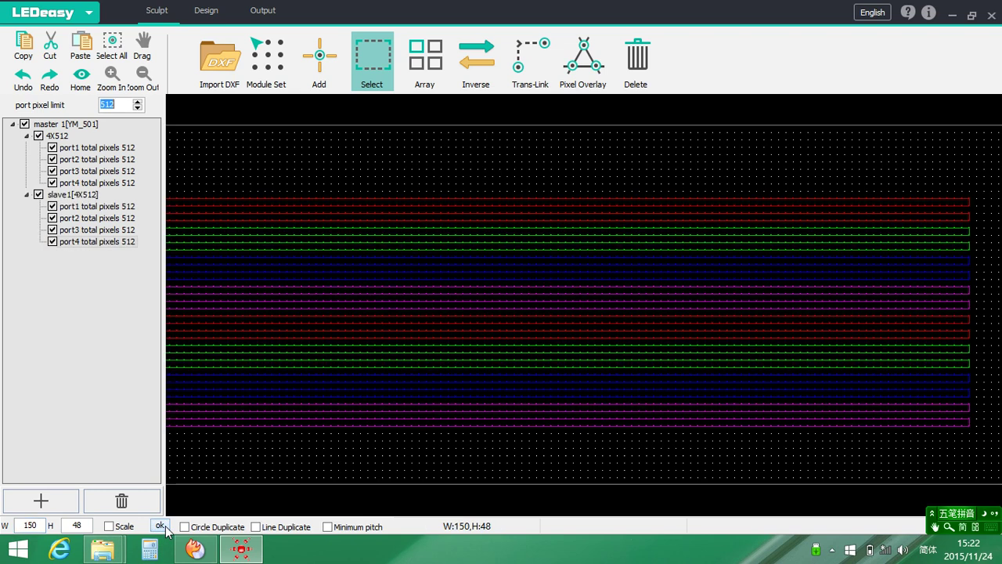
pyautogui.scroll(-2, 257, 431)
pyautogui.scroll(2, 217, 435)
pyautogui.moveTo(182, 355); pyautogui.dragTo(413, 475)
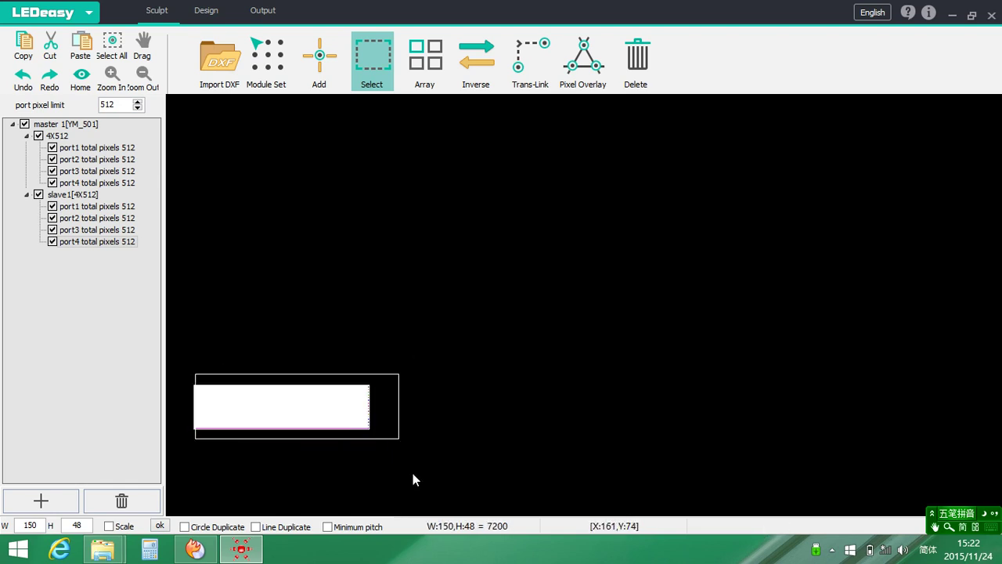
pyautogui.press('Right')
pyautogui.press('Right')
pyautogui.press('Right')
pyautogui.press('Right')
pyautogui.press('Right')
pyautogui.press('Right')
pyautogui.press('Right')
pyautogui.press('Right')
pyautogui.press('Right')
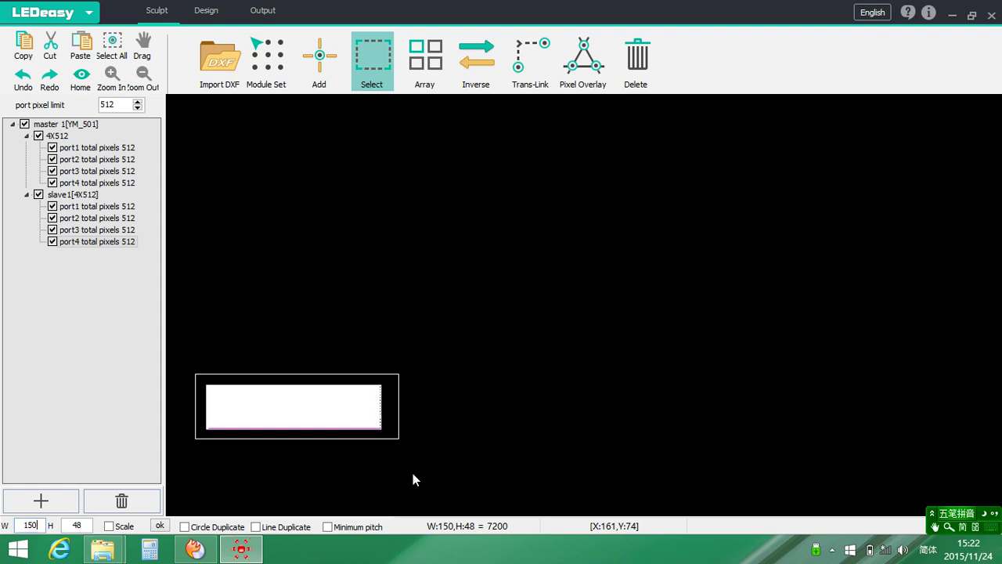
# - Marquee an 8-pixel-wide block of pixels on the top three red port rows
pyautogui.scroll(2, 347, 470)
pyautogui.moveTo(346, 469); pyautogui.dragTo(450, 353)
pyautogui.scroll(3, 449, 353)
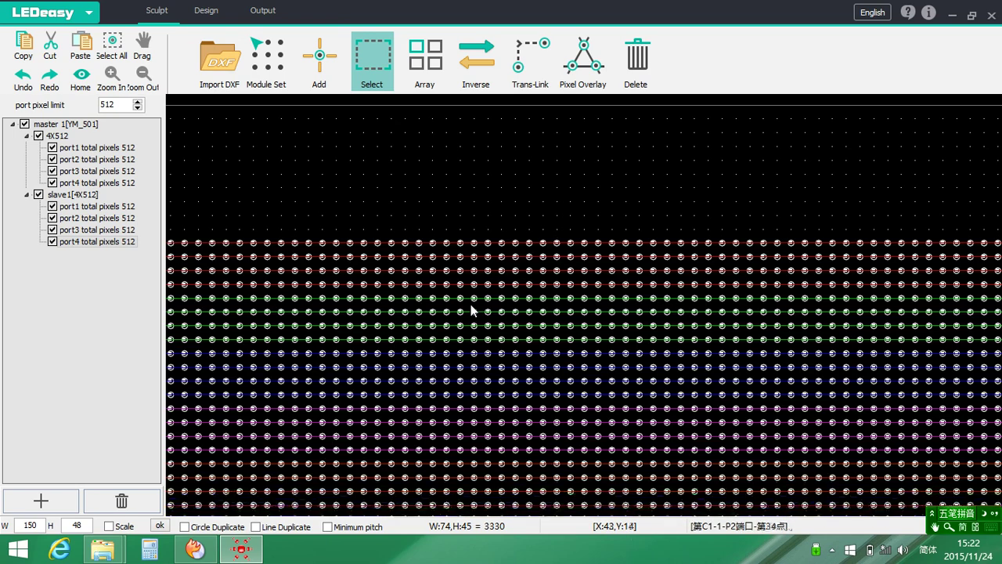
pyautogui.press('Escape')
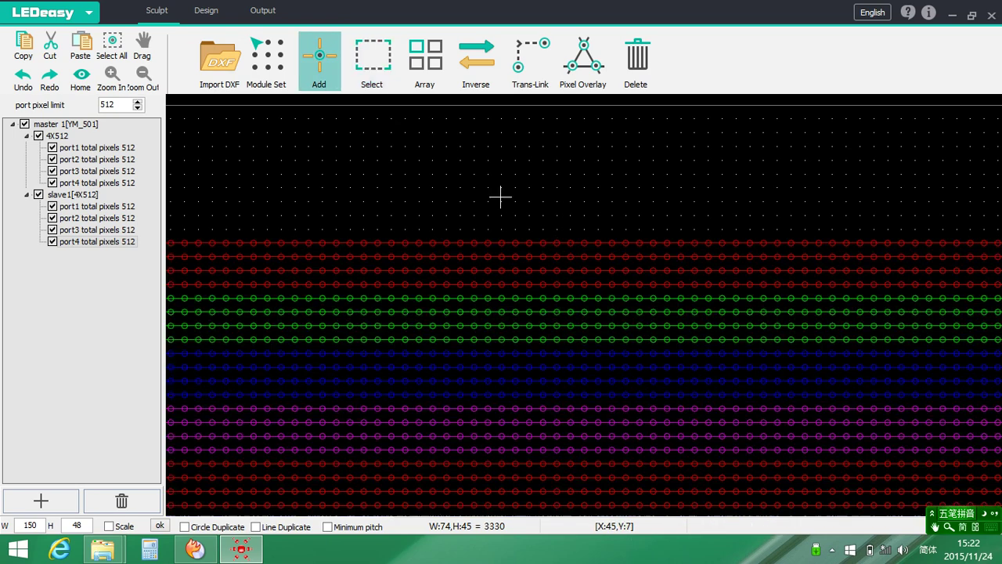
pyautogui.scroll(-3, 509, 219)
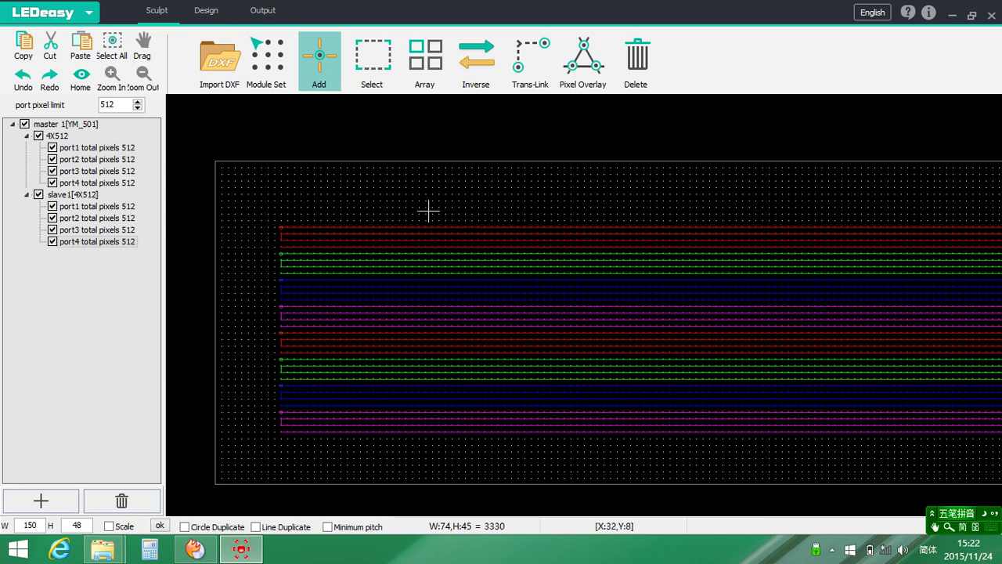
pyautogui.scroll(2, 445, 225)
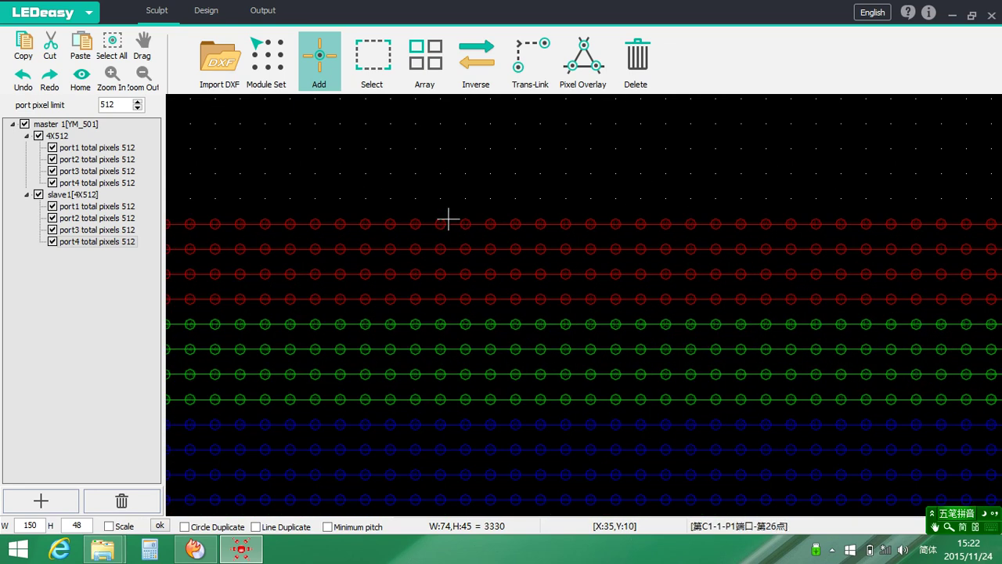
pyautogui.click(376, 62)
pyautogui.moveTo(370, 181); pyautogui.dragTo(575, 296)
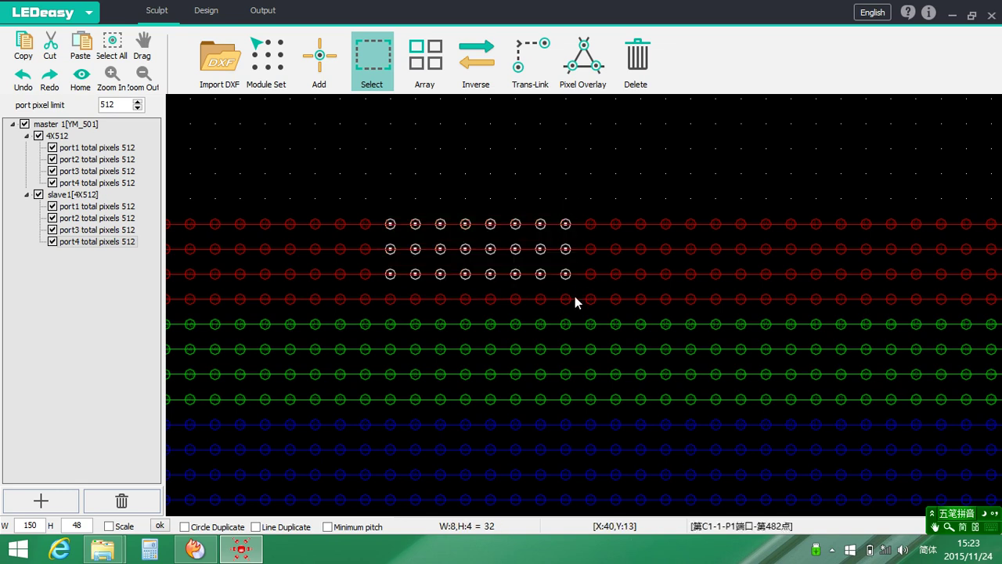
# - Raise the selected red-row pixels above the rows and pull one back down, forming an M-shaped bump
pyautogui.moveTo(515, 222); pyautogui.dragTo(512, 170)
pyautogui.click(509, 213)
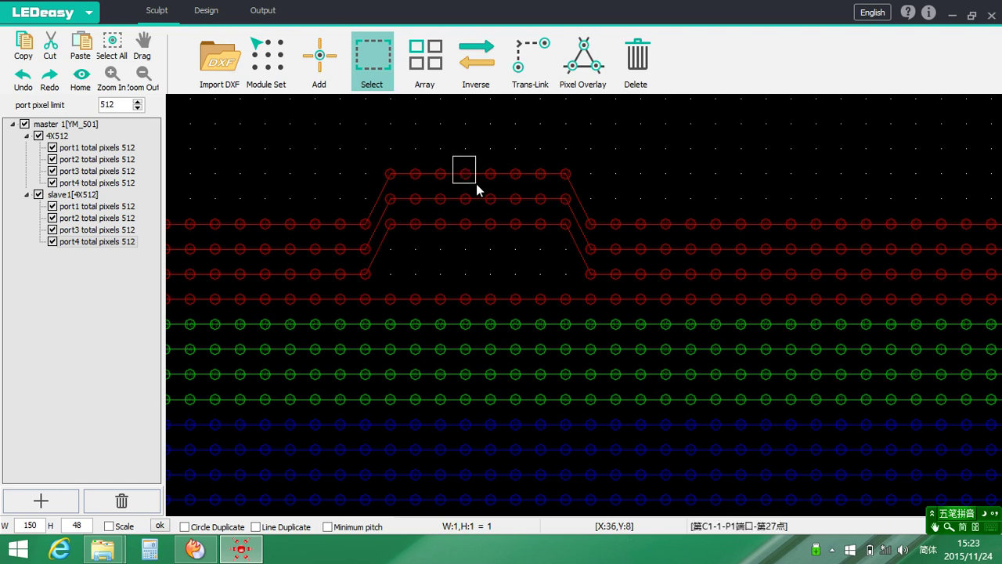
pyautogui.moveTo(470, 172); pyautogui.dragTo(465, 250)
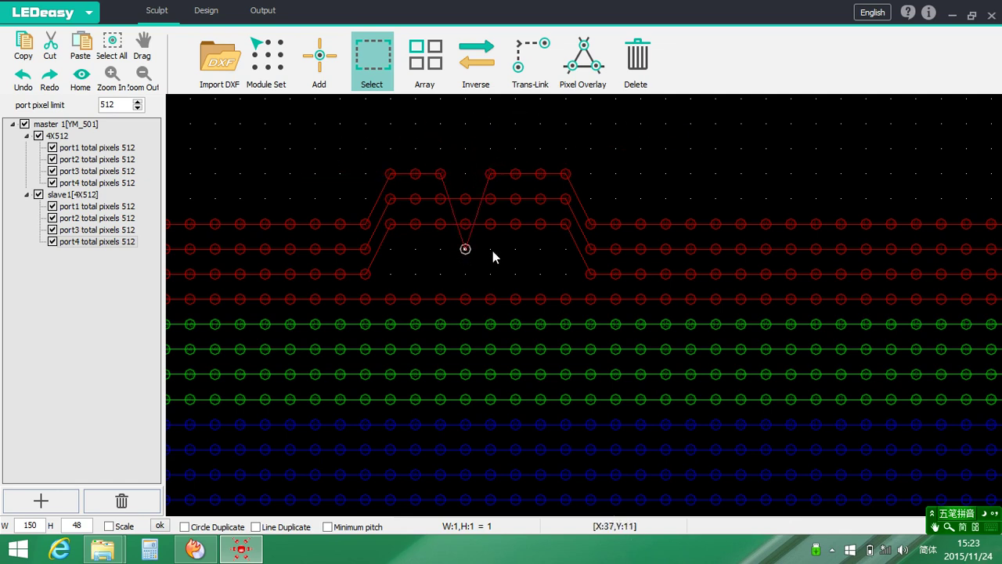
# - Marquee a block of pixels spanning the green rows
pyautogui.press('a')
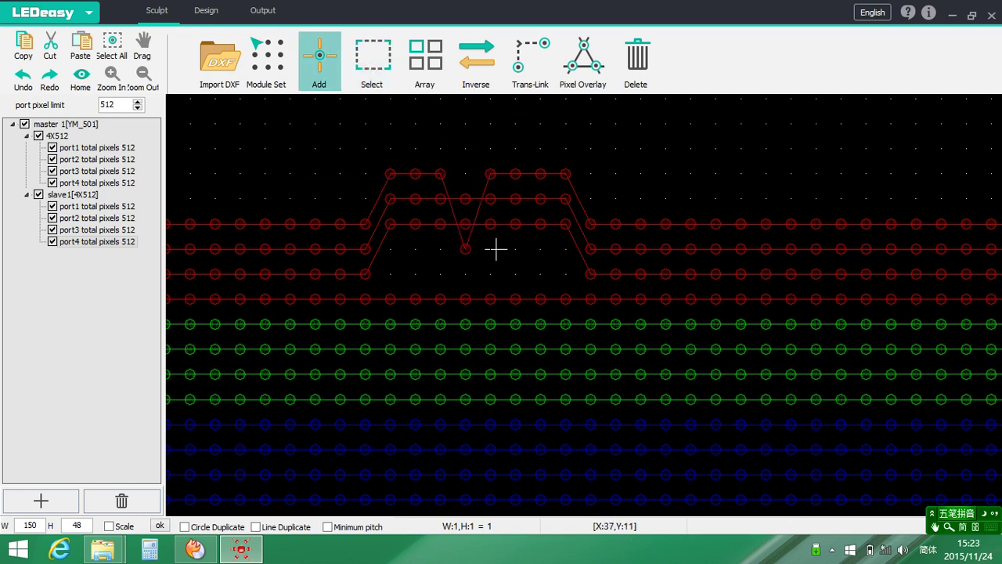
pyautogui.click(372, 58)
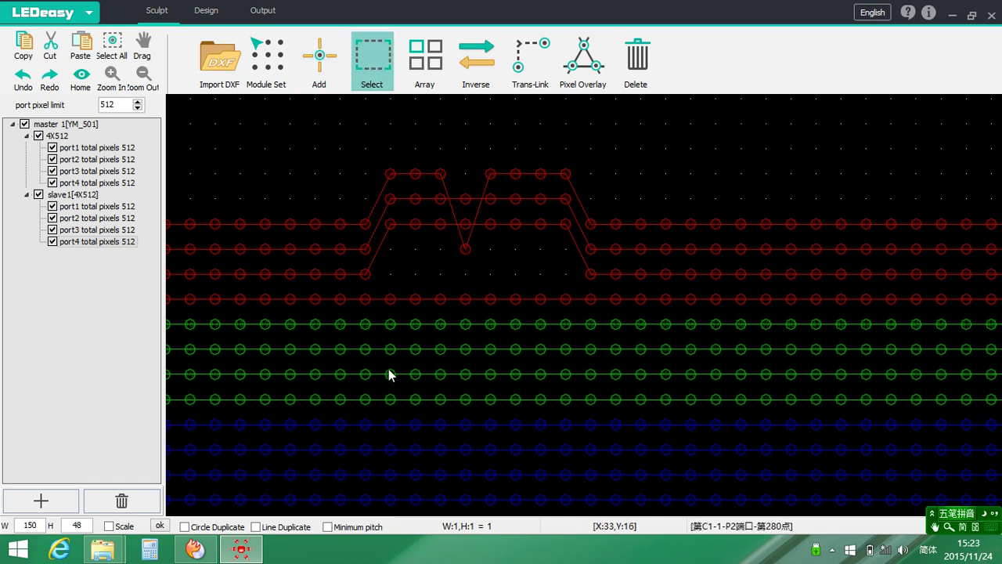
pyautogui.moveTo(374, 349); pyautogui.dragTo(695, 485)
# - Delete the selected green-row pixels and then another large block of wired pixels
pyautogui.click(642, 79)
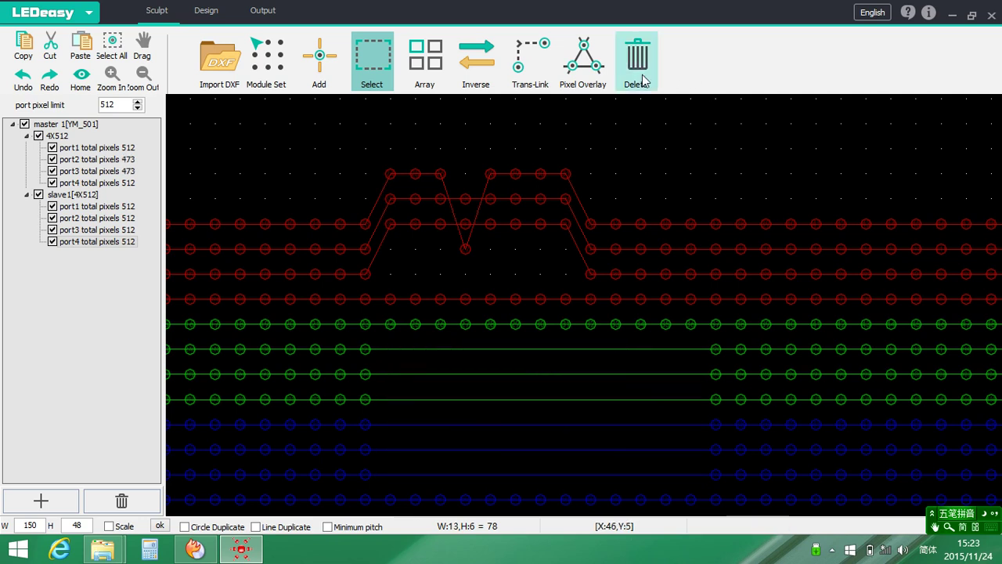
pyautogui.scroll(-3, 689, 169)
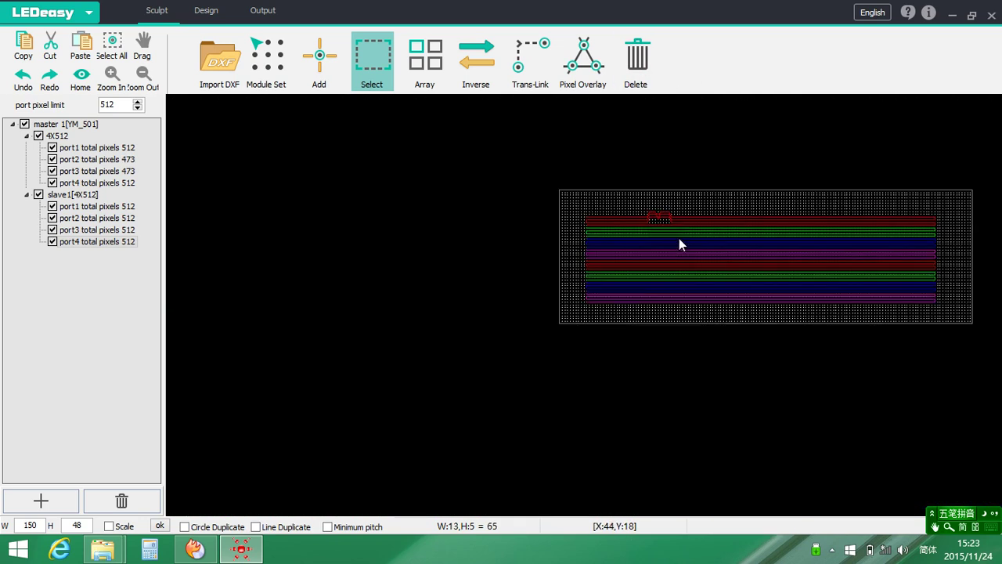
pyautogui.scroll(2, 831, 239)
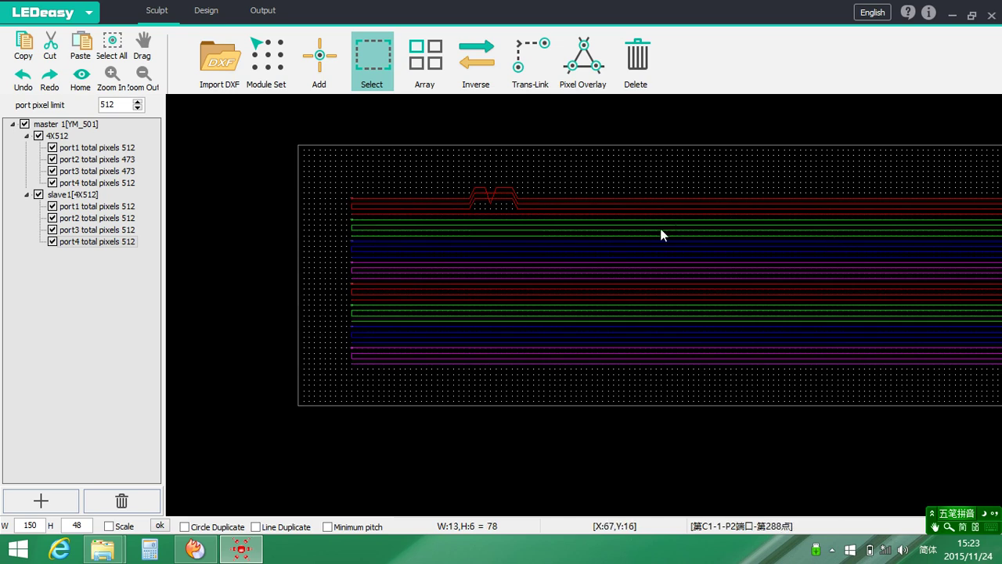
pyautogui.moveTo(589, 169); pyautogui.dragTo(754, 341)
pyautogui.click(636, 59)
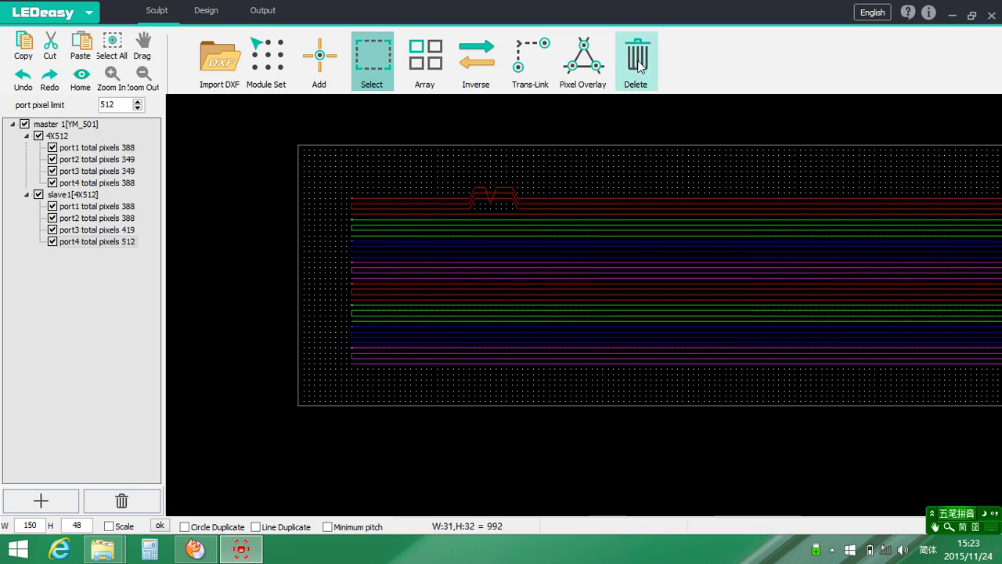
# - Remove the remaining wiring across the grid, leaving every port at 0 pixels
pyautogui.scroll(3, 670, 229)
pyautogui.scroll(-2, 666, 221)
pyautogui.scroll(-2, 657, 227)
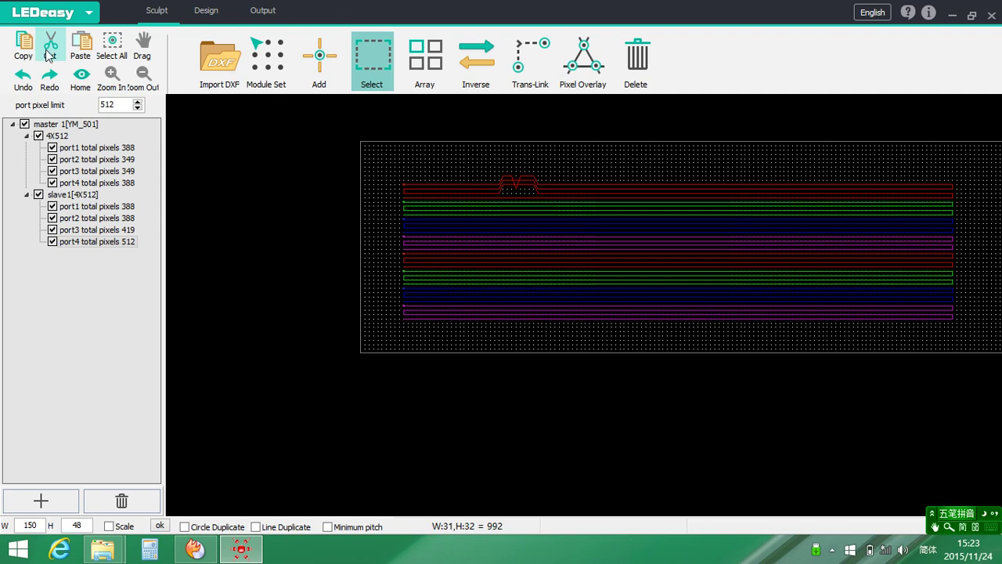
pyautogui.moveTo(295, 112); pyautogui.dragTo(995, 347)
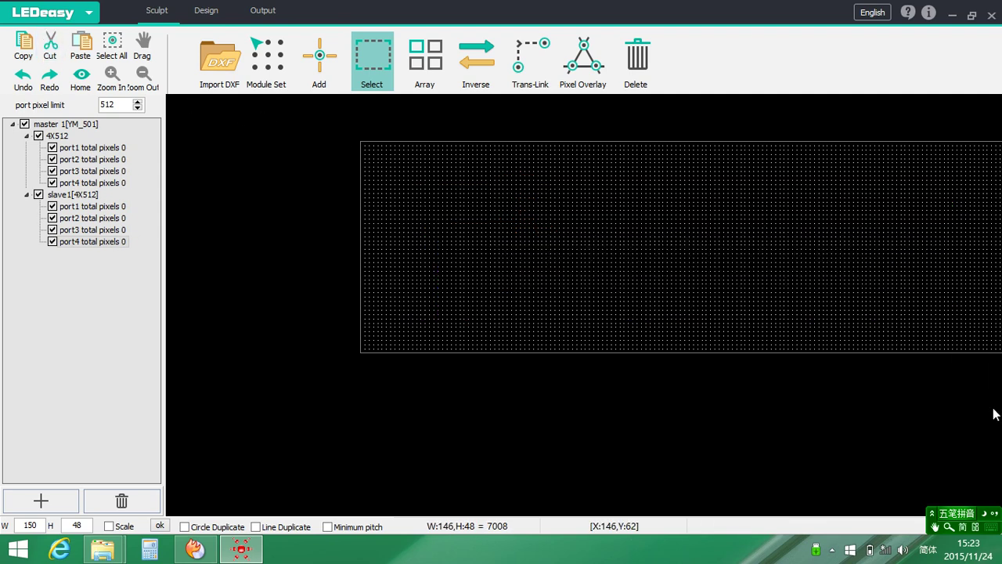
pyautogui.press('a')
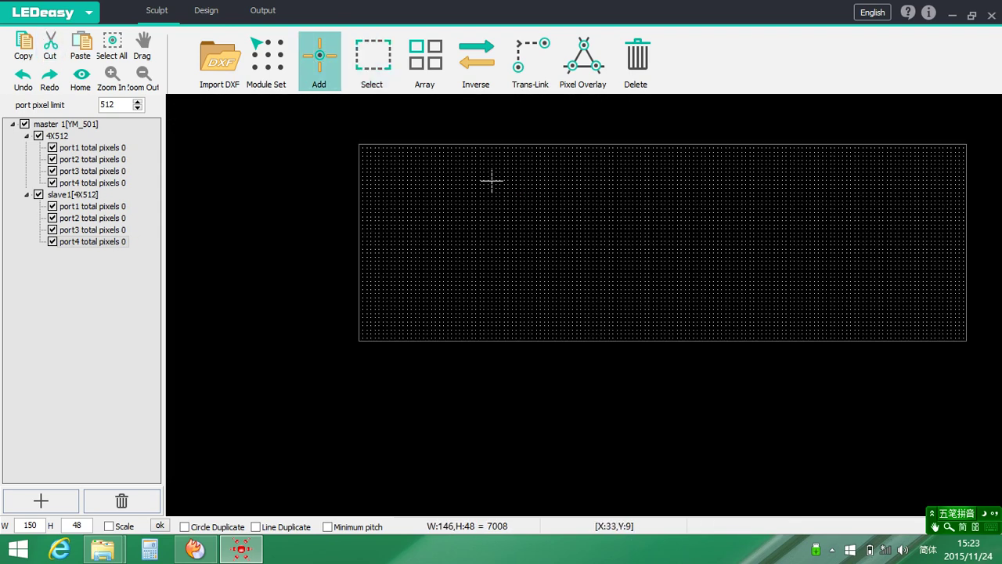
pyautogui.scroll(2, 361, 151)
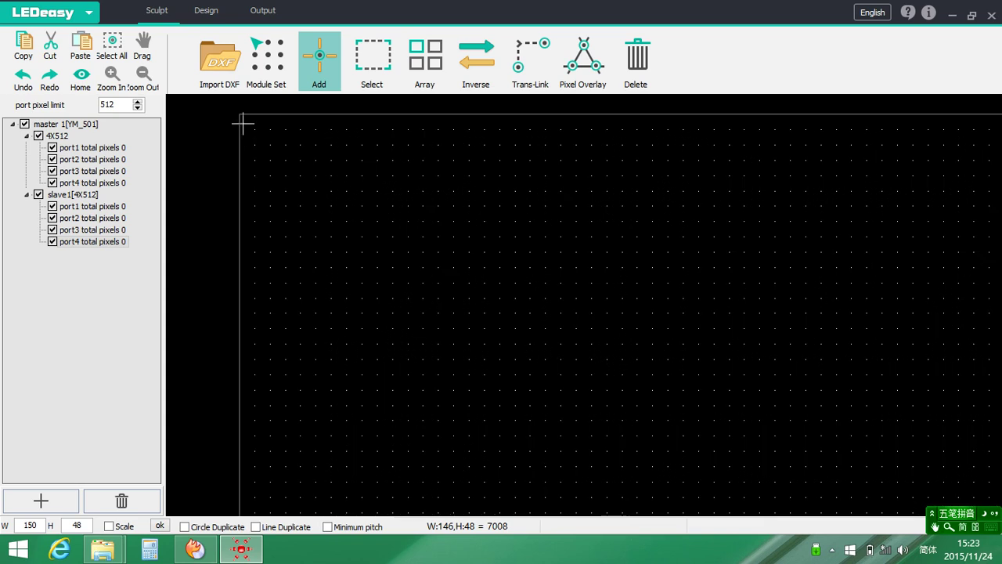
# - Draw a 6×6 pixel block and array it 30 across by 25 down over master 1 and slaves 1–5
pyautogui.moveTo(243, 122); pyautogui.dragTo(341, 213)
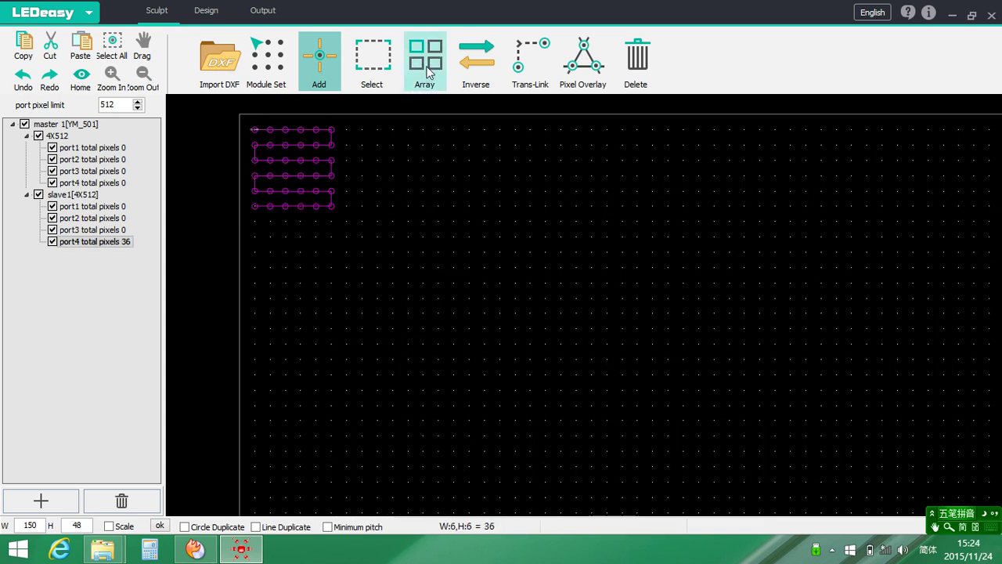
pyautogui.moveTo(243, 114); pyautogui.dragTo(342, 221)
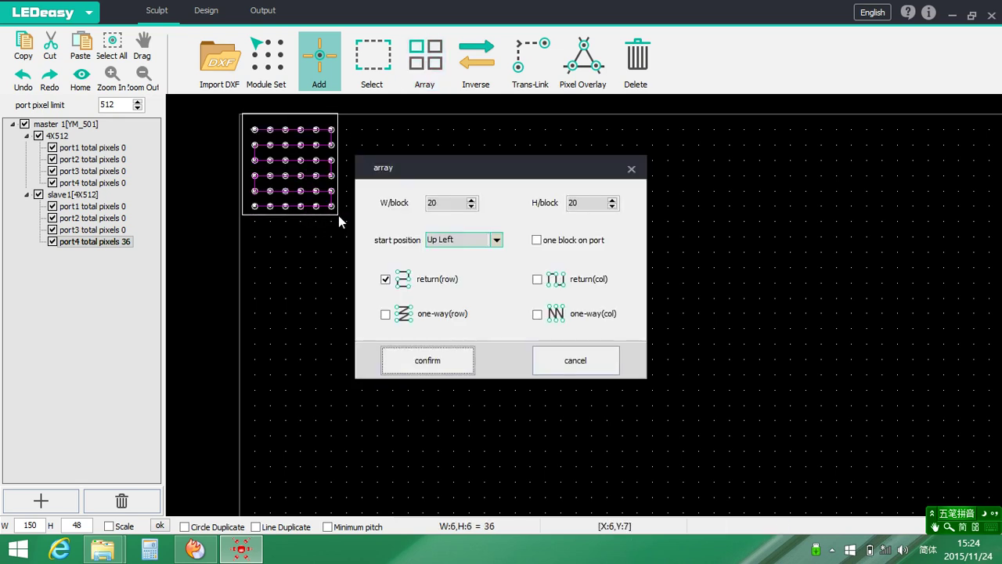
pyautogui.click(446, 201)
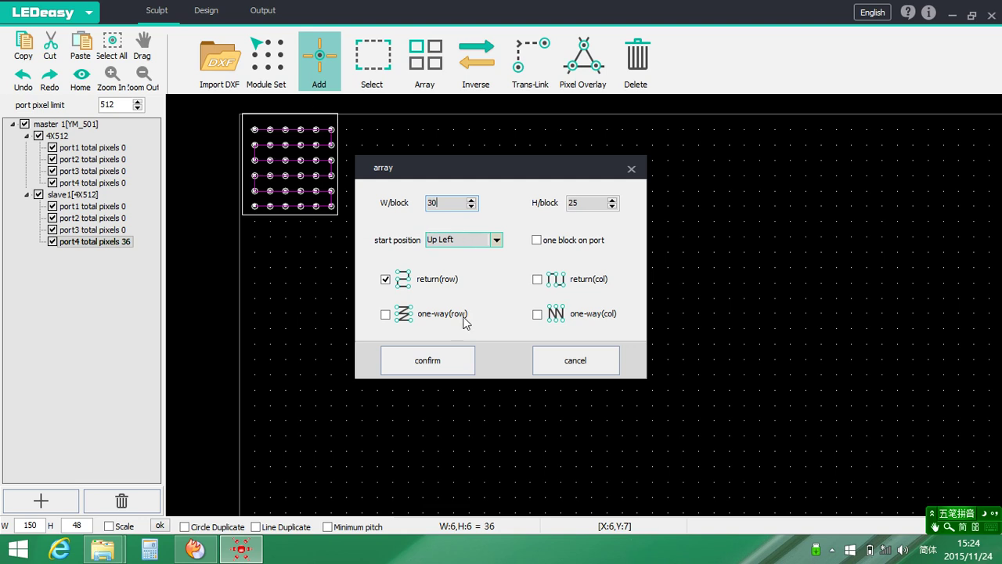
pyautogui.click(445, 364)
# - Switch to the Design workspace, bringing up the colour-template dialog over the 150×48 grid
pyautogui.scroll(-4, 524, 285)
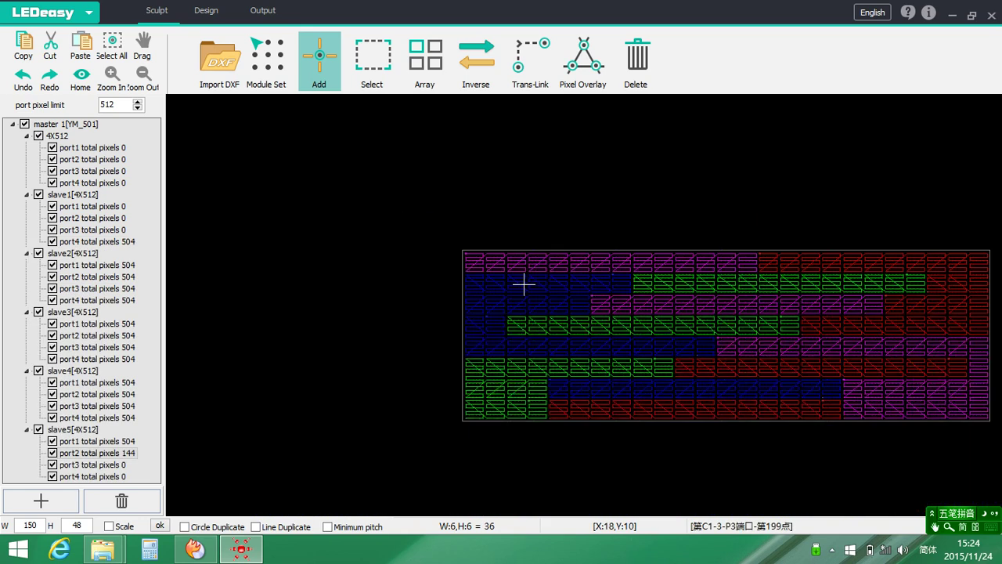
pyautogui.scroll(-2, 579, 313)
pyautogui.scroll(5, 622, 317)
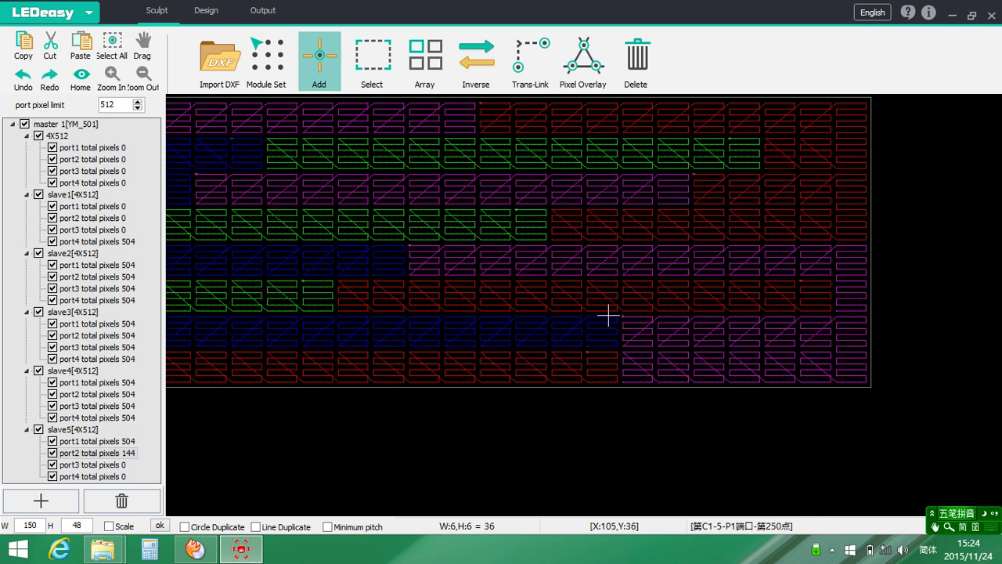
pyautogui.scroll(-3, 572, 292)
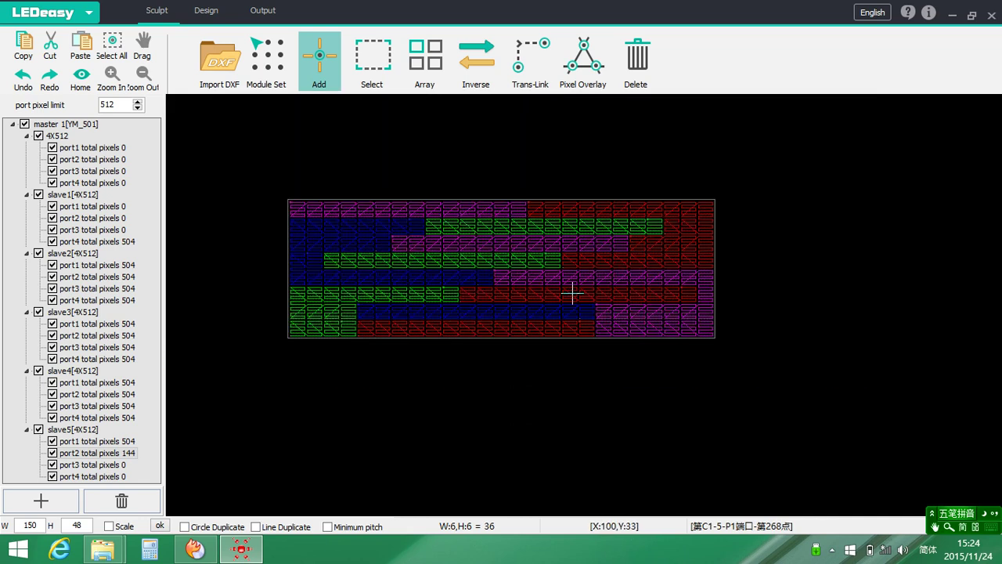
pyautogui.click(206, 12)
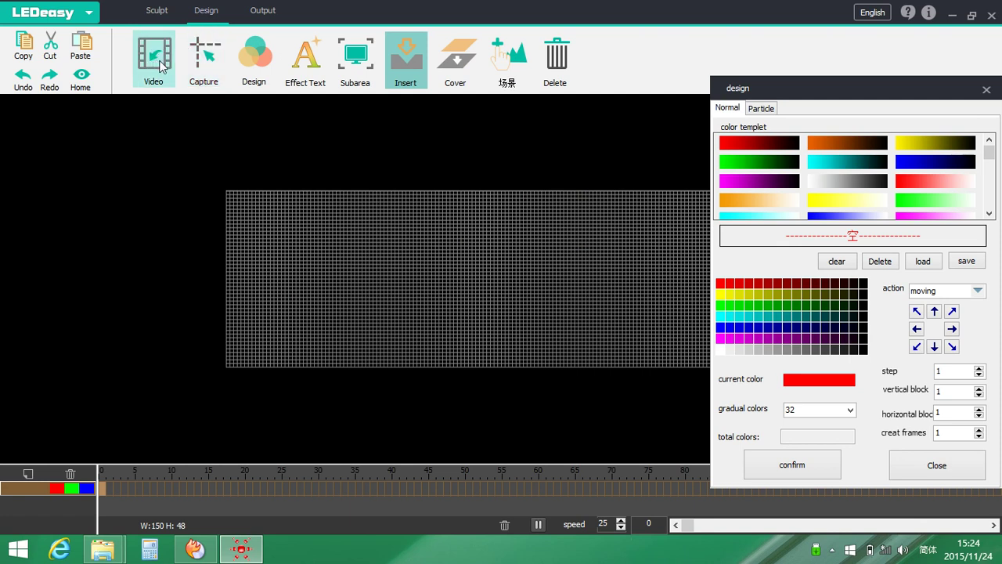
pyautogui.click(209, 69)
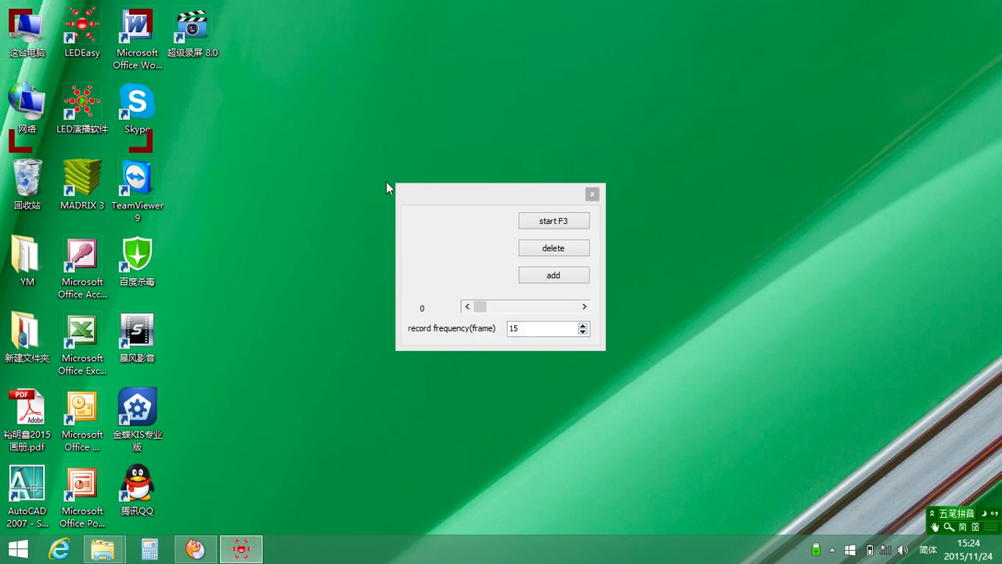
pyautogui.click(550, 222)
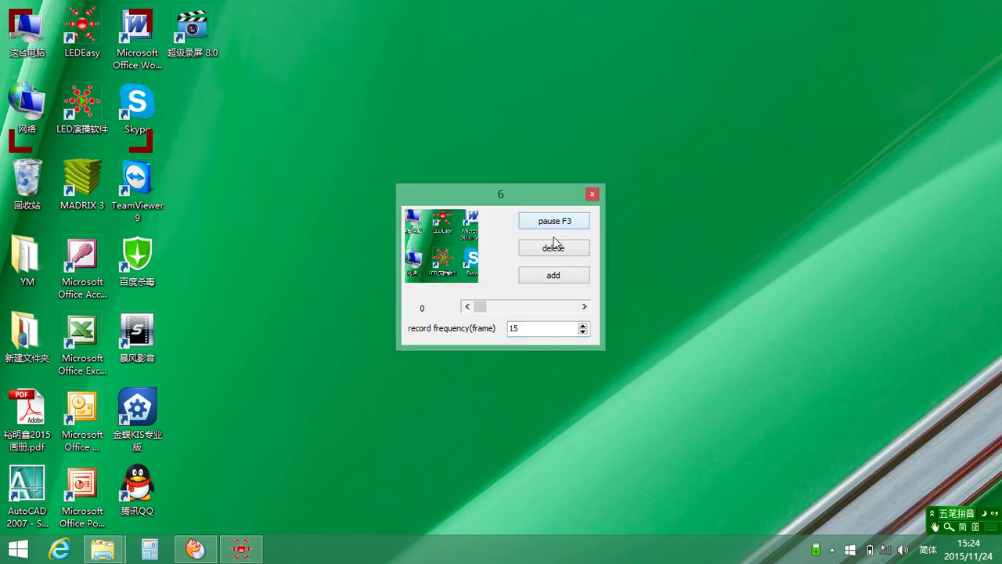
pyautogui.click(570, 279)
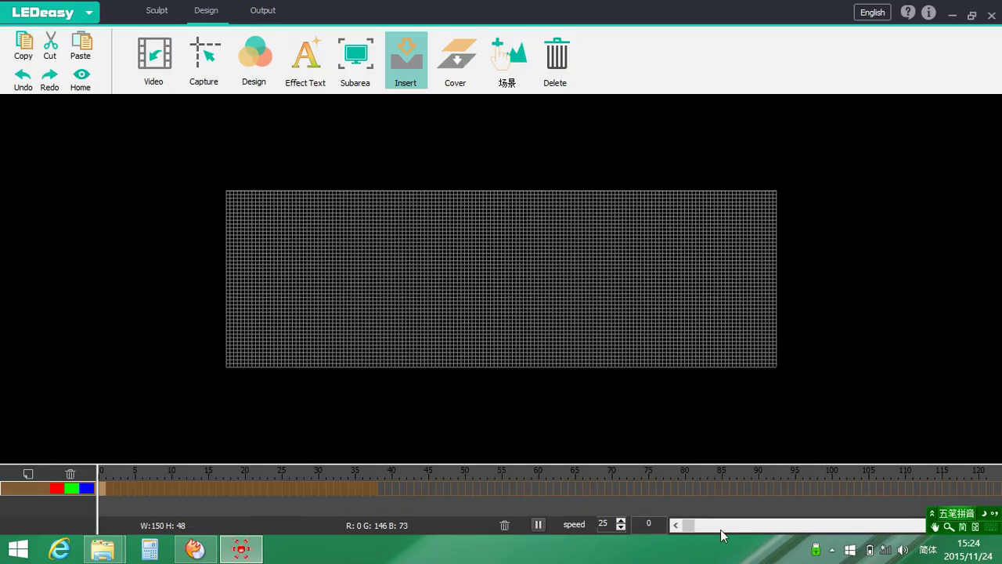
pyautogui.moveTo(693, 524)
pyautogui.mouseDown()
pyautogui.moveTo(897, 529)
pyautogui.moveTo(727, 530)
pyautogui.mouseUp()
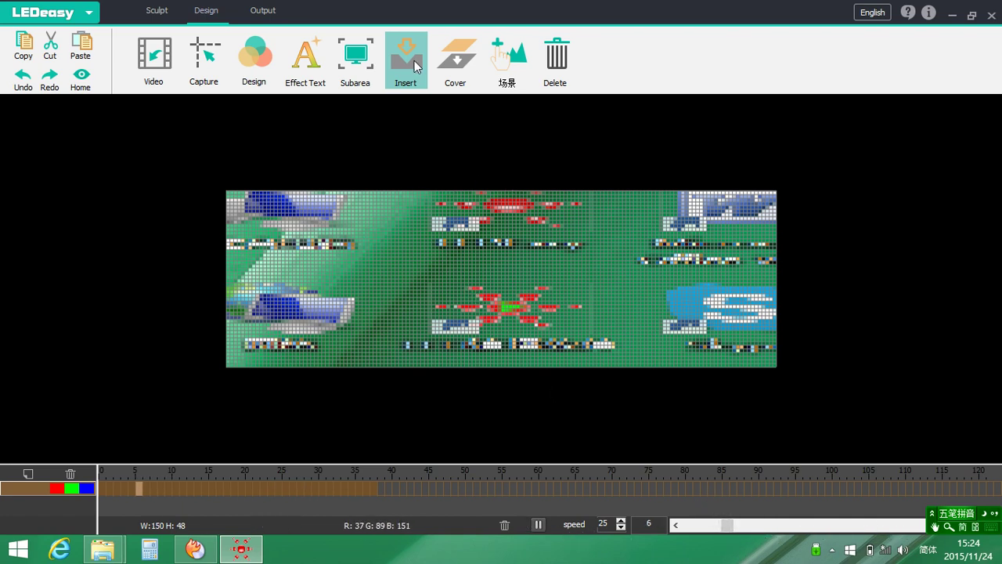
pyautogui.click(251, 80)
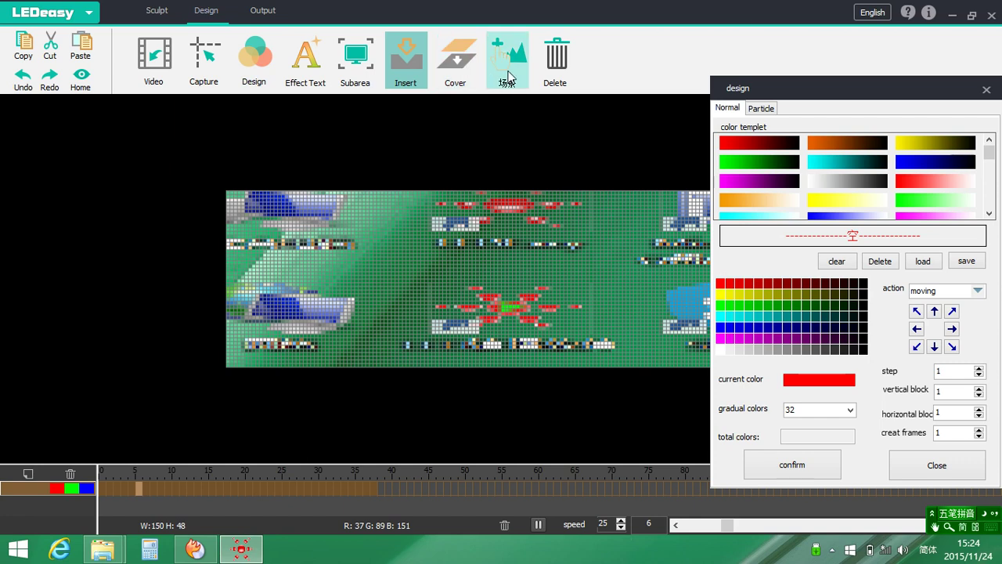
pyautogui.click(559, 72)
pyautogui.click(536, 229)
pyautogui.click(540, 270)
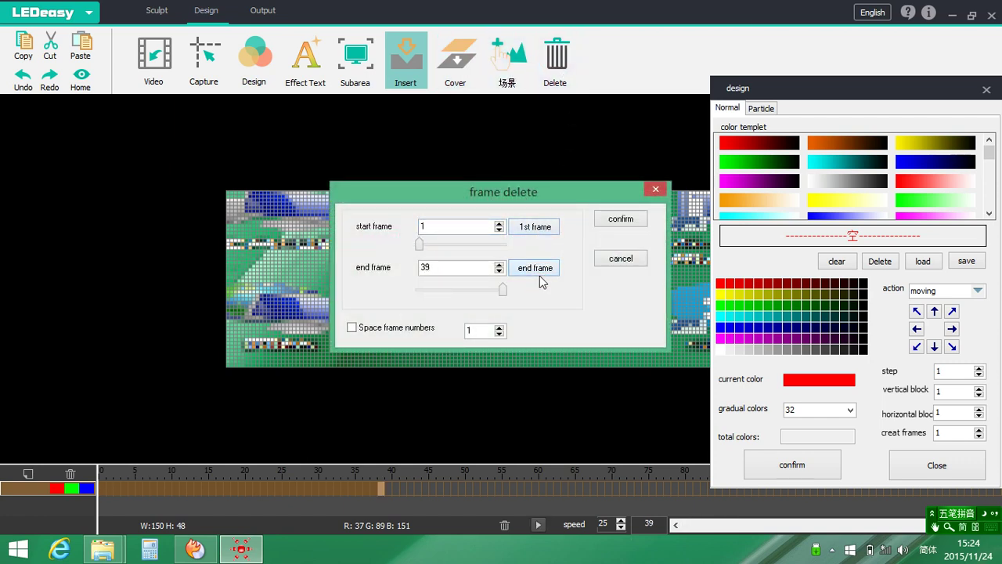
pyautogui.click(620, 220)
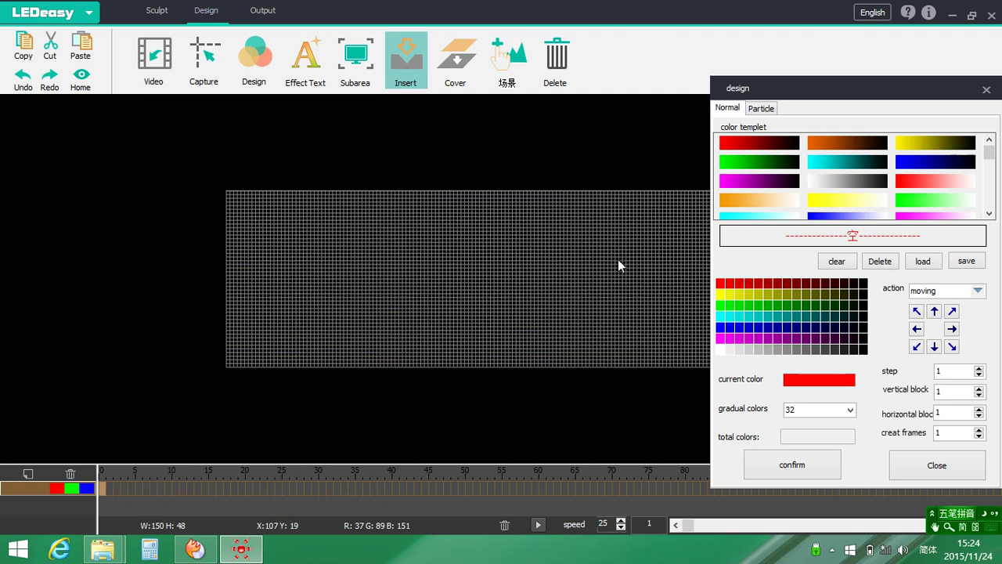
# - Combine the cyan, orange and green colour templates into the gradient colour bar
pyautogui.click(768, 218)
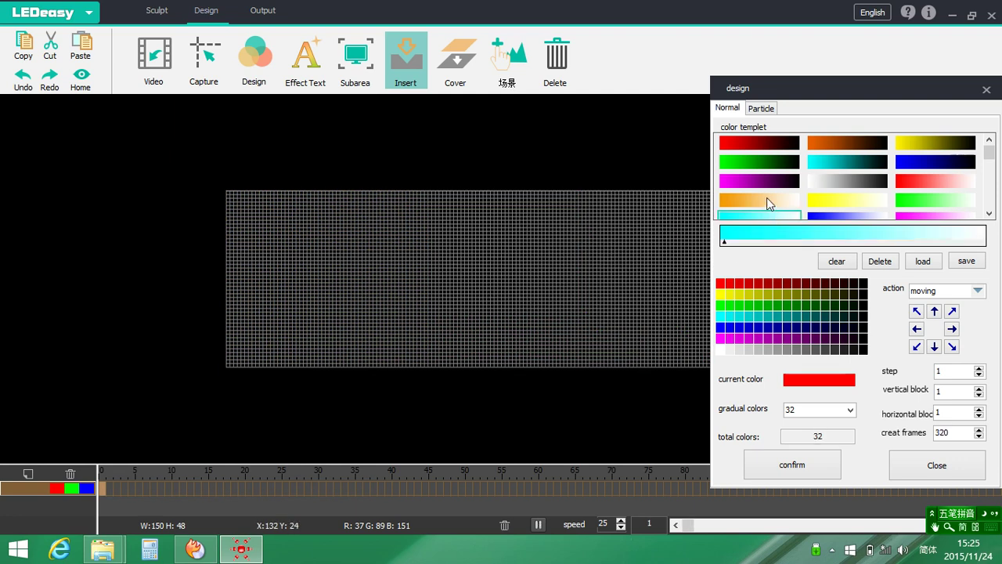
pyautogui.click(767, 197)
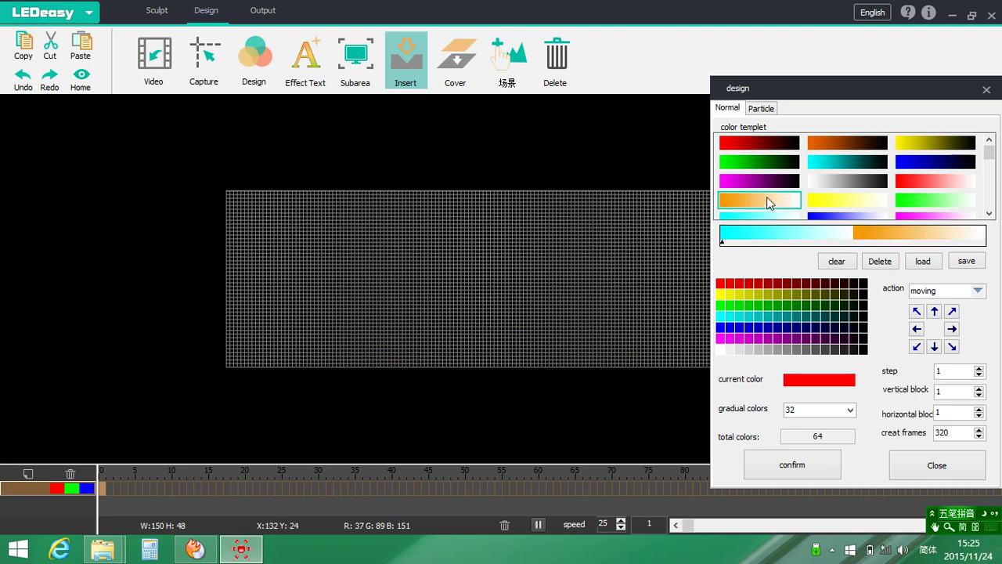
pyautogui.click(921, 198)
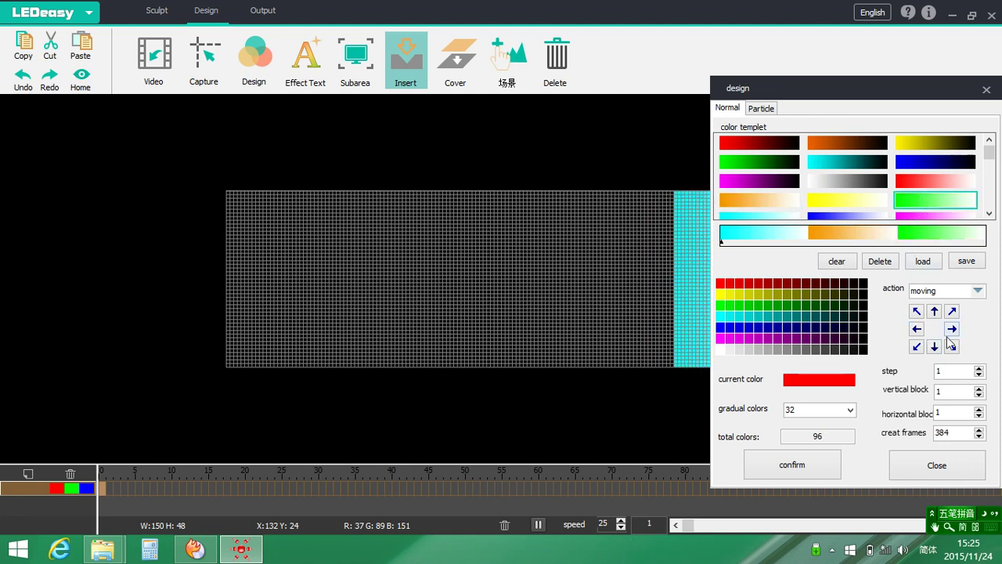
# - Set the gradient motion to rotation, then Symmetry, and bring up the particle effect settings
pyautogui.click(978, 290)
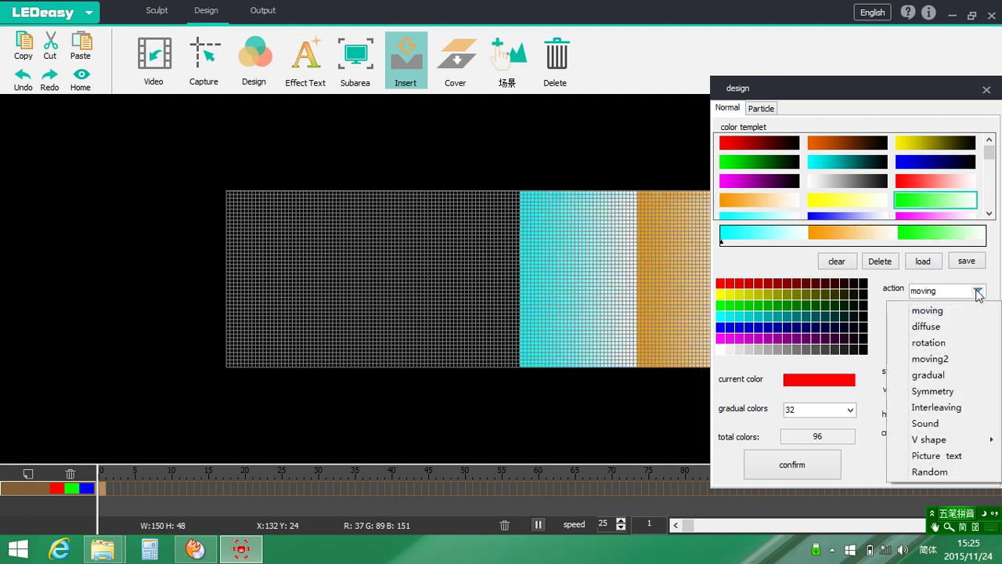
pyautogui.click(950, 347)
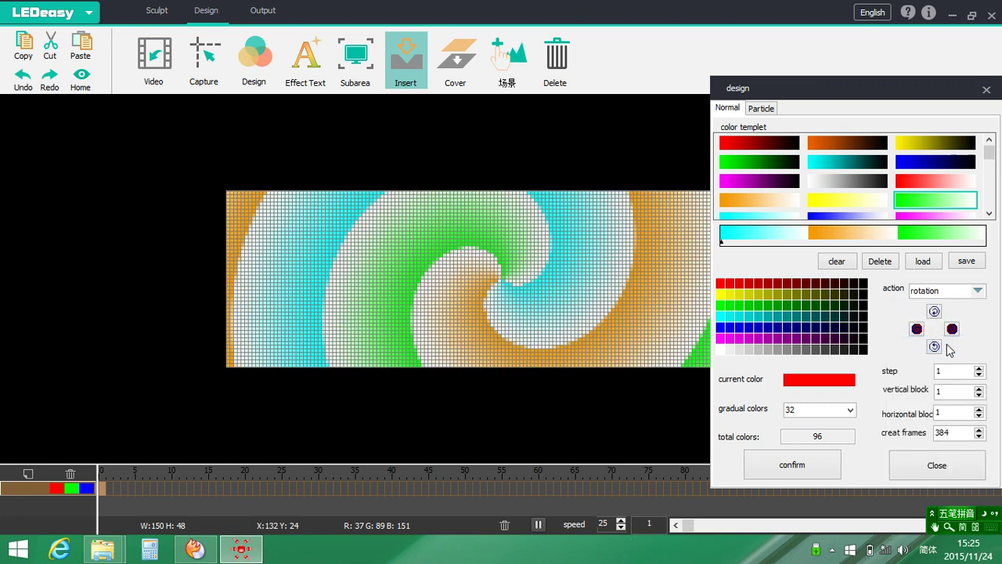
pyautogui.click(977, 296)
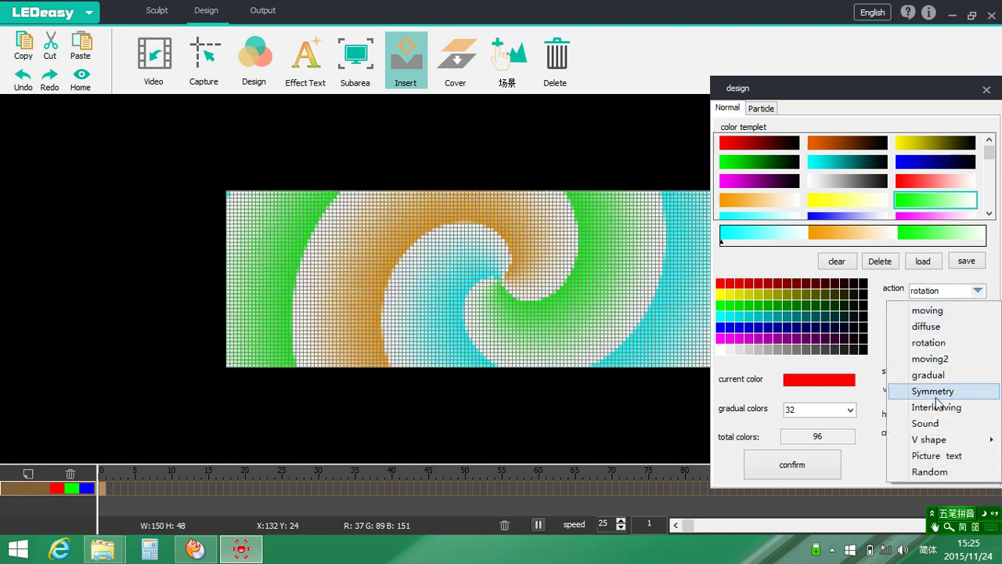
pyautogui.click(940, 391)
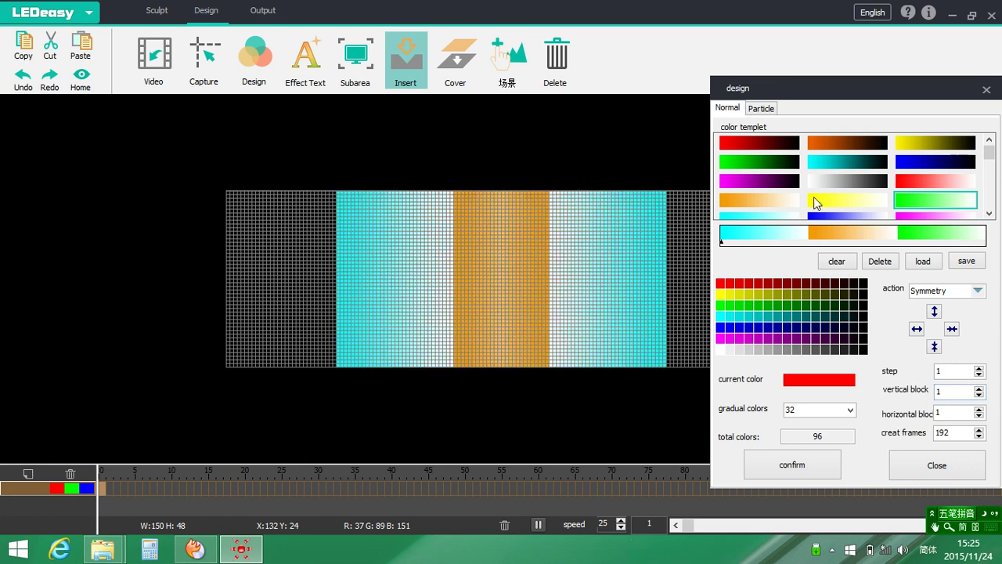
pyautogui.click(760, 109)
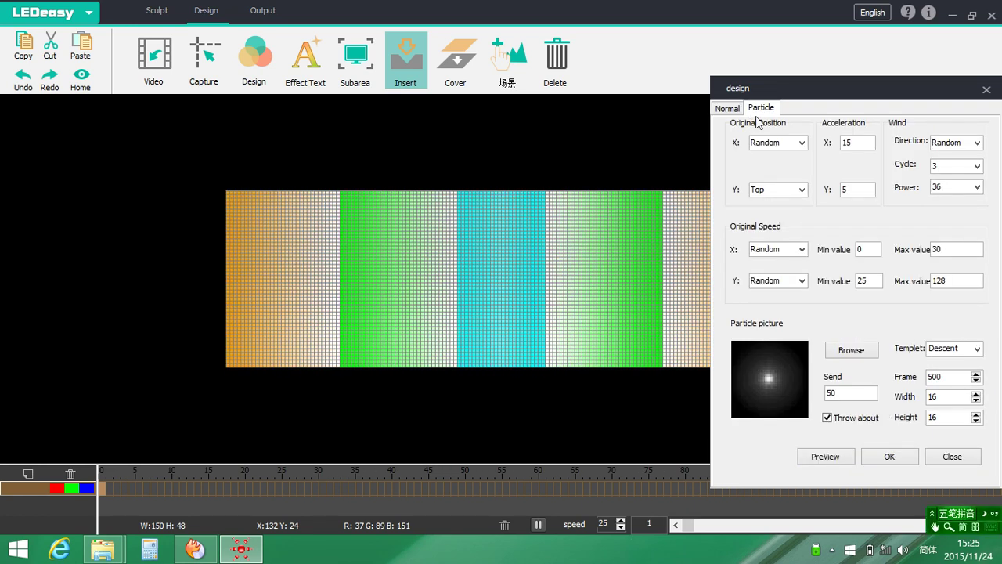
# - Pause the animation and preview the particle effect on the canvas
pyautogui.press('space')
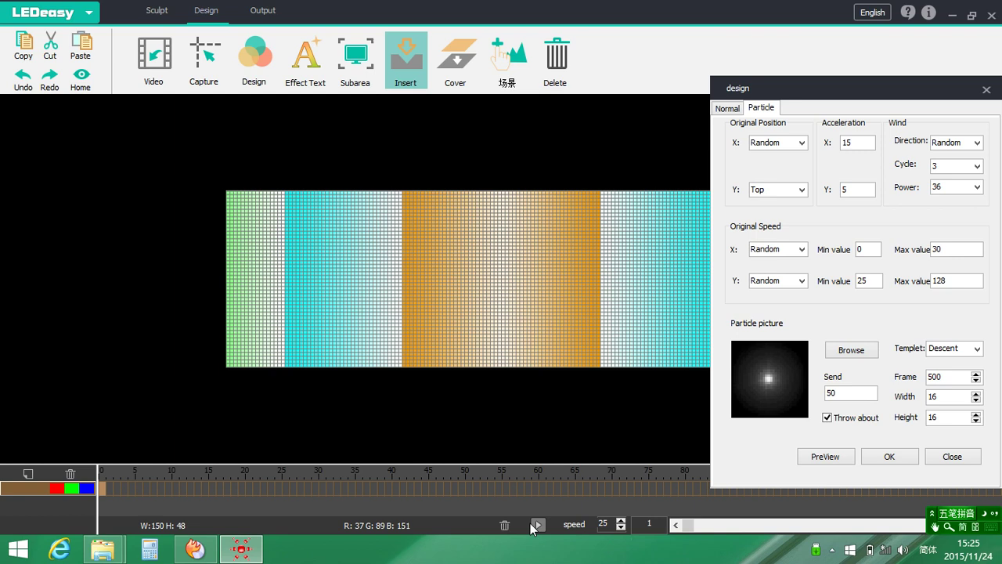
pyautogui.scroll(-2, 539, 265)
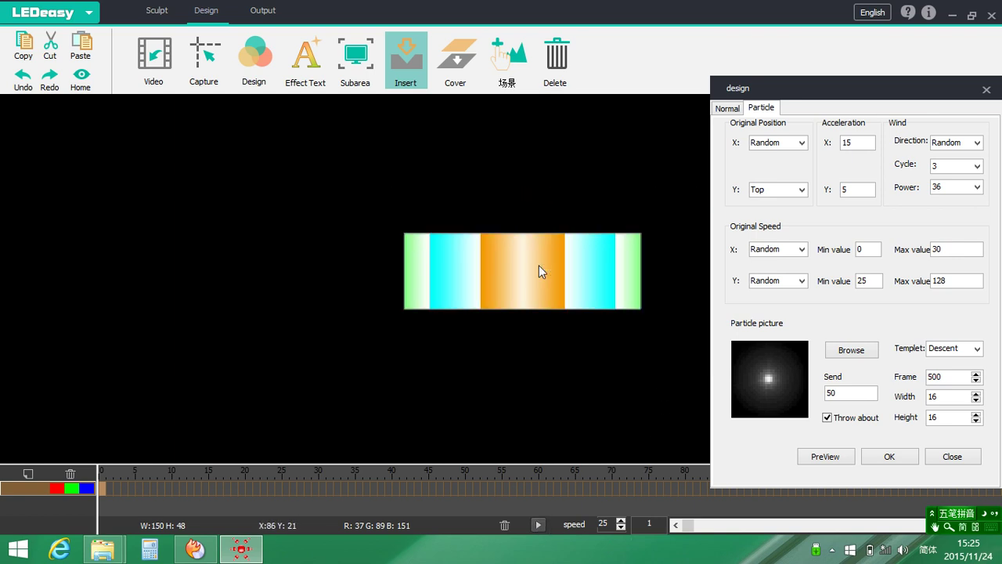
pyautogui.click(720, 108)
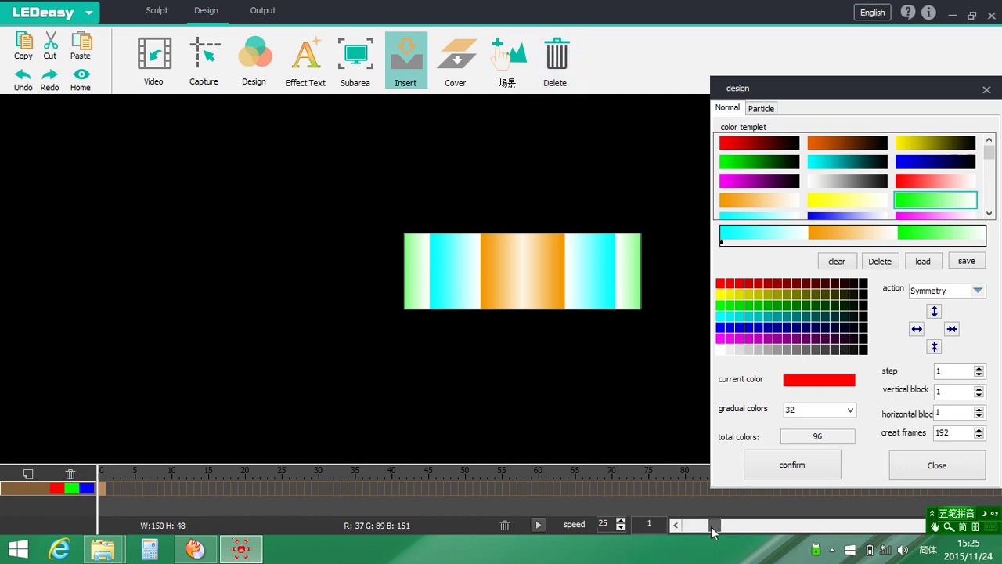
pyautogui.click(761, 108)
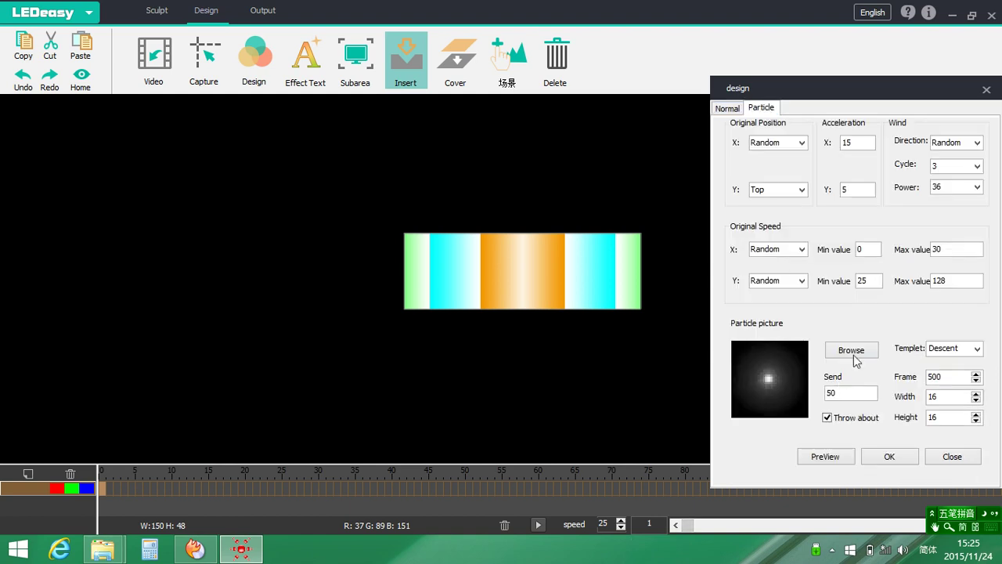
pyautogui.click(837, 456)
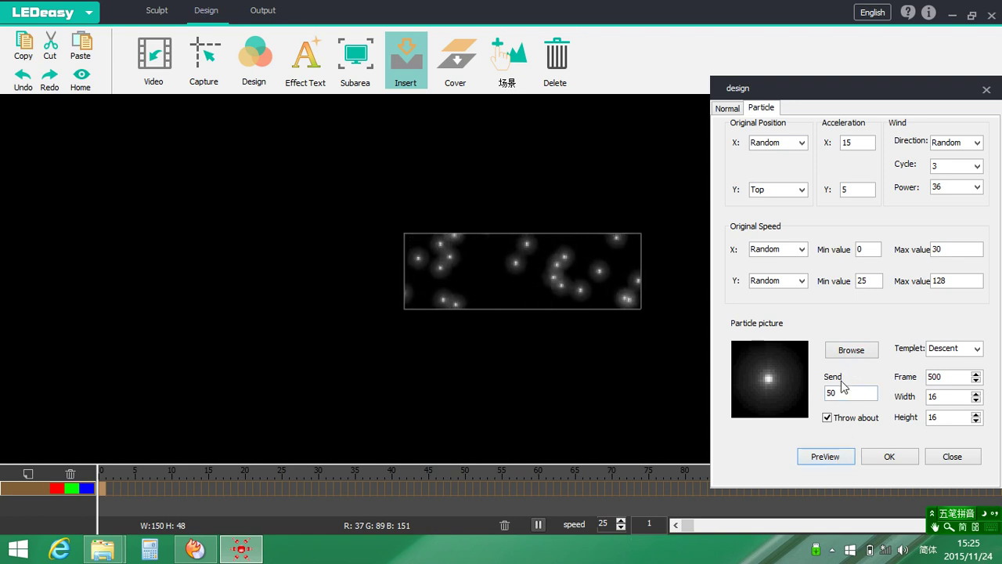
# - Load 9.png as the particle picture, then replace it with the clover image 15.png
pyautogui.click(862, 350)
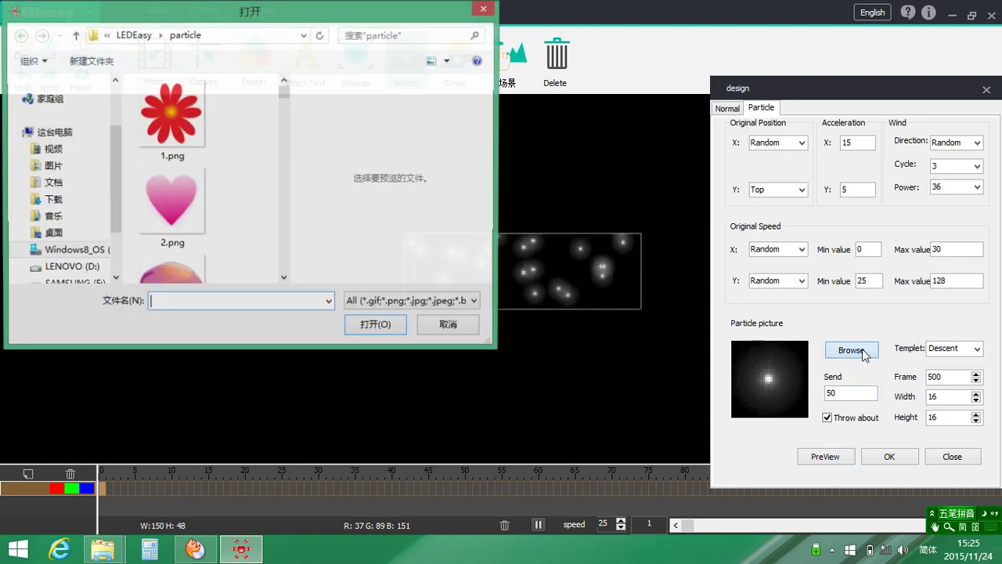
pyautogui.moveTo(284, 95); pyautogui.dragTo(286, 137)
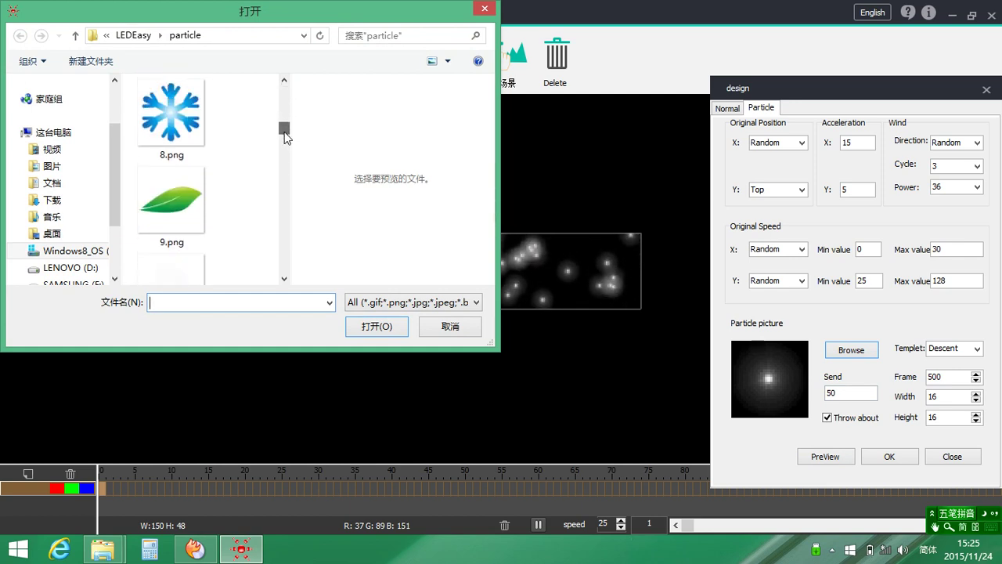
pyautogui.click(196, 235)
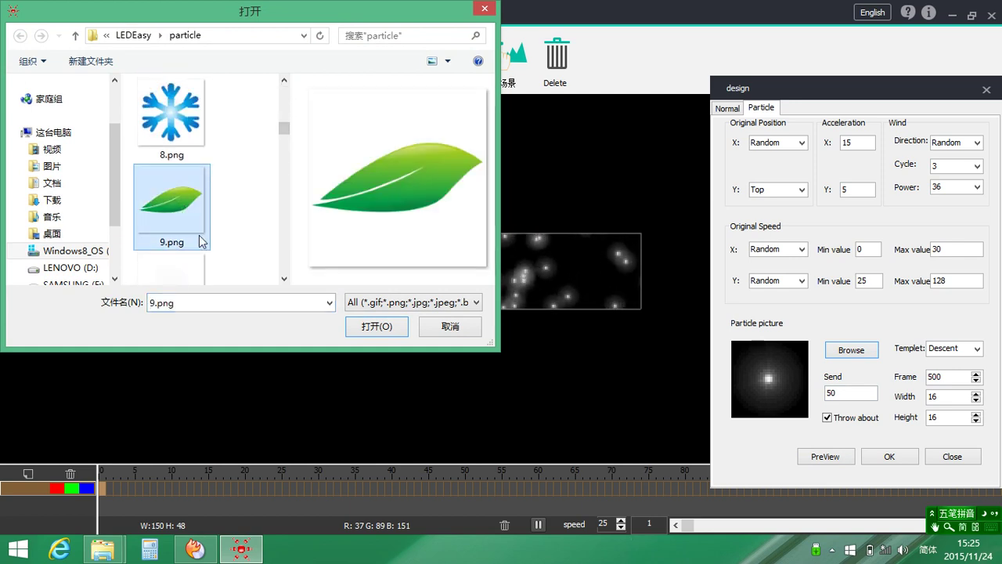
pyautogui.click(394, 333)
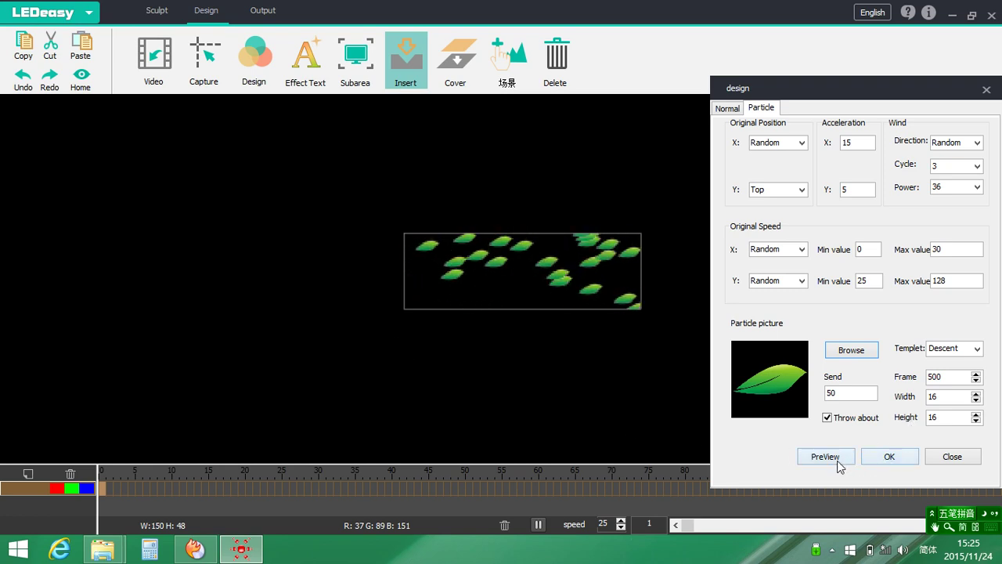
pyautogui.click(851, 350)
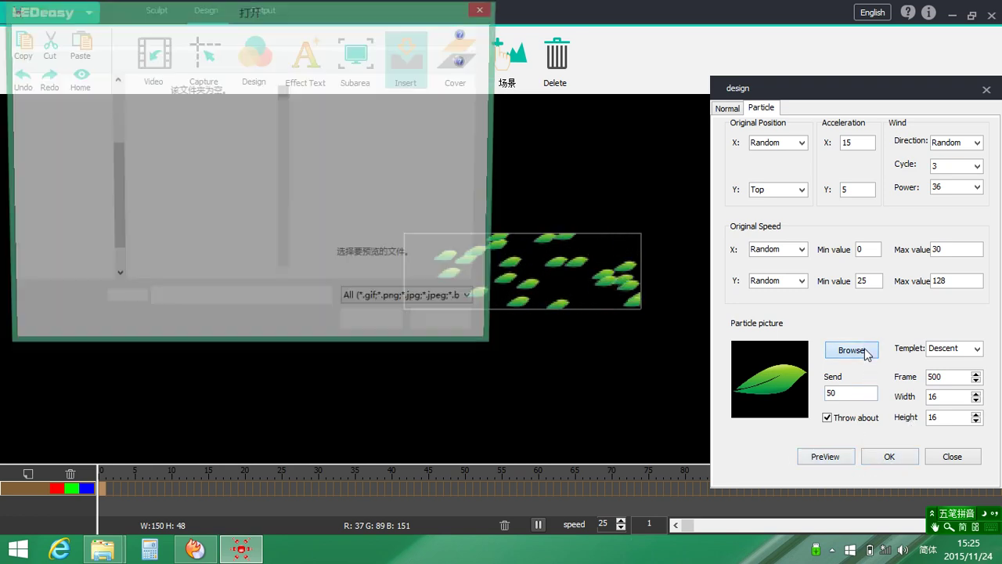
pyautogui.moveTo(285, 92); pyautogui.dragTo(283, 164)
pyautogui.click(171, 200)
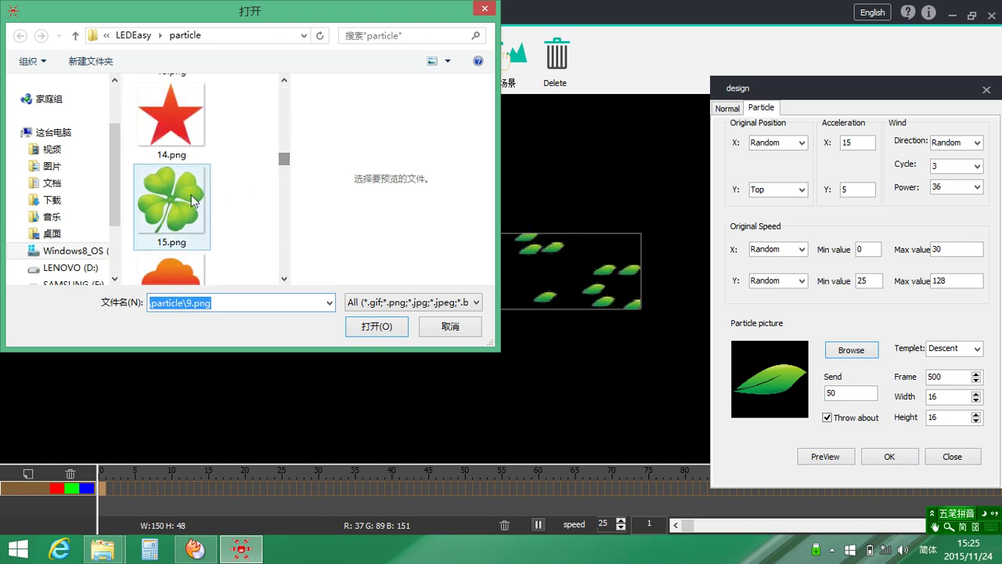
pyautogui.click(387, 327)
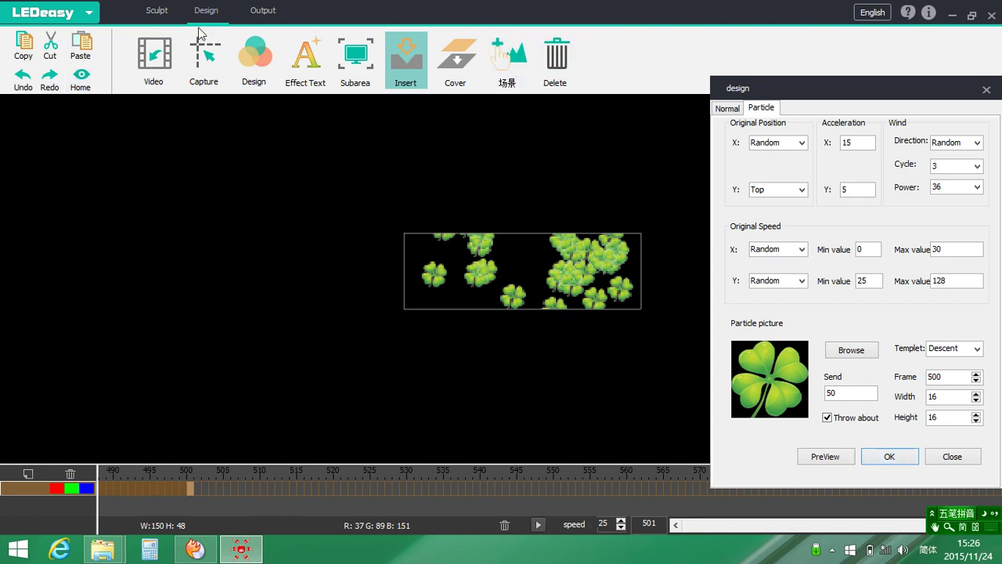
# - Export the SD card data with IC type DMX512, saving it as YMZ1.Dat
pyautogui.click(263, 14)
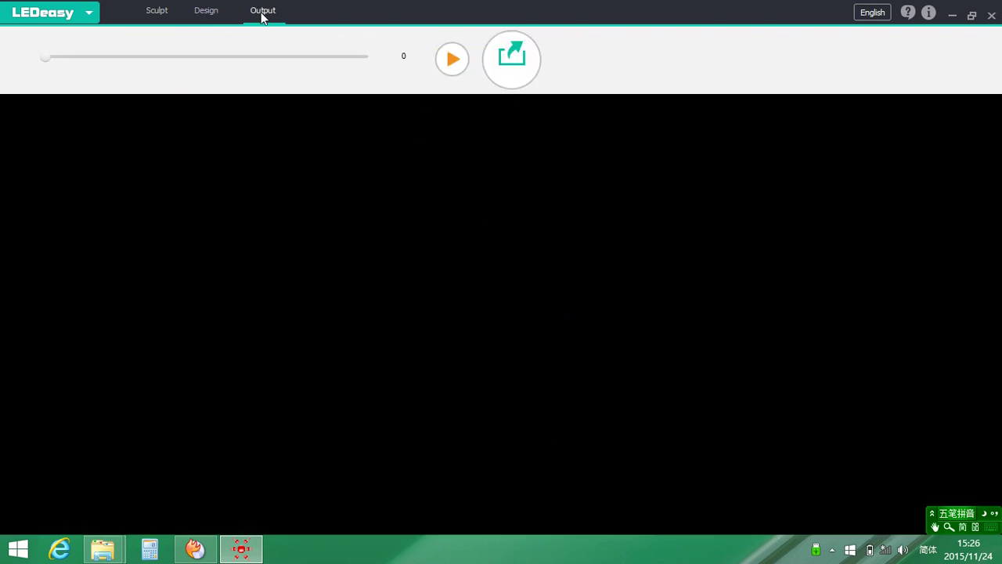
pyautogui.click(511, 55)
pyautogui.click(494, 237)
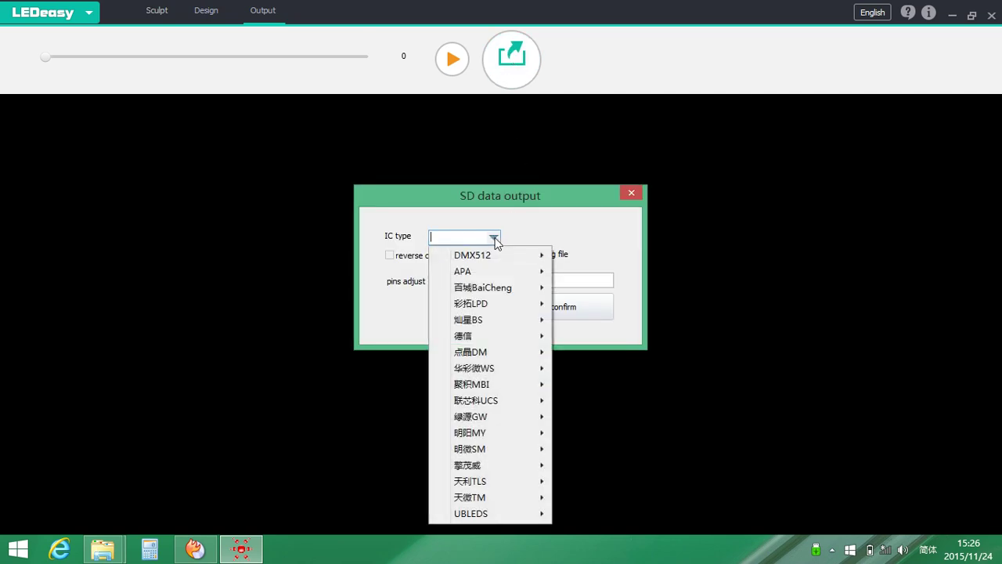
pyautogui.moveTo(495, 256)
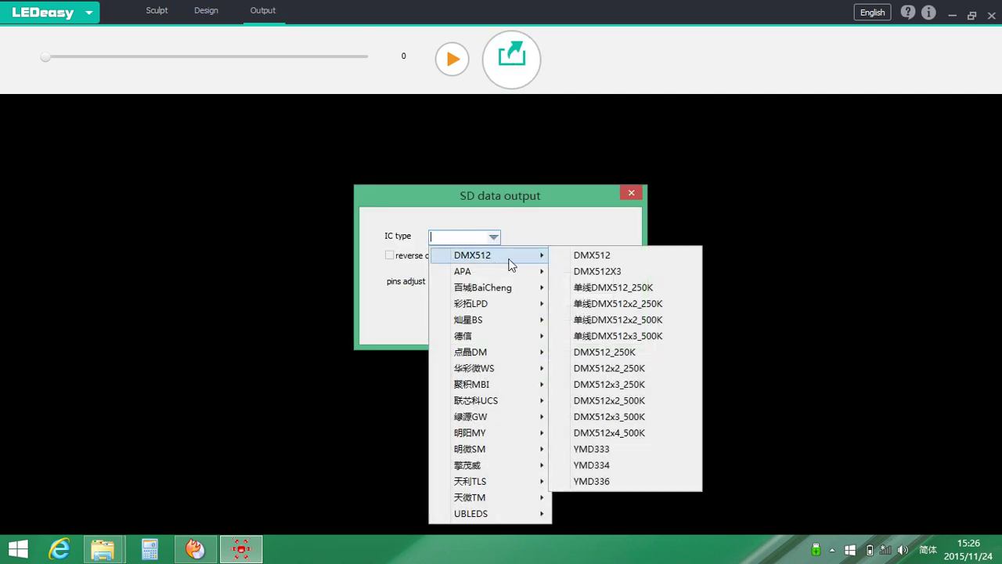
pyautogui.click(602, 257)
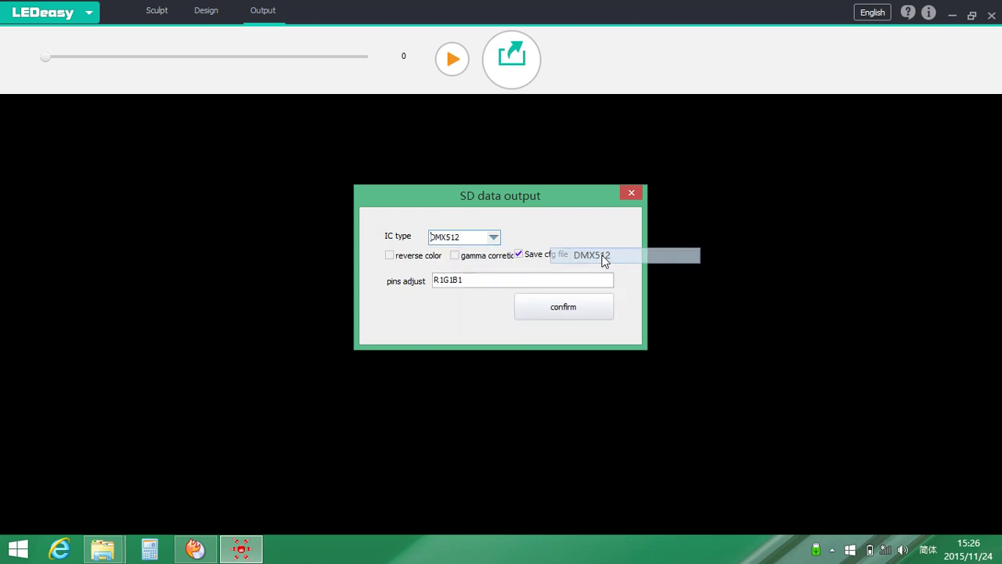
pyautogui.click(561, 310)
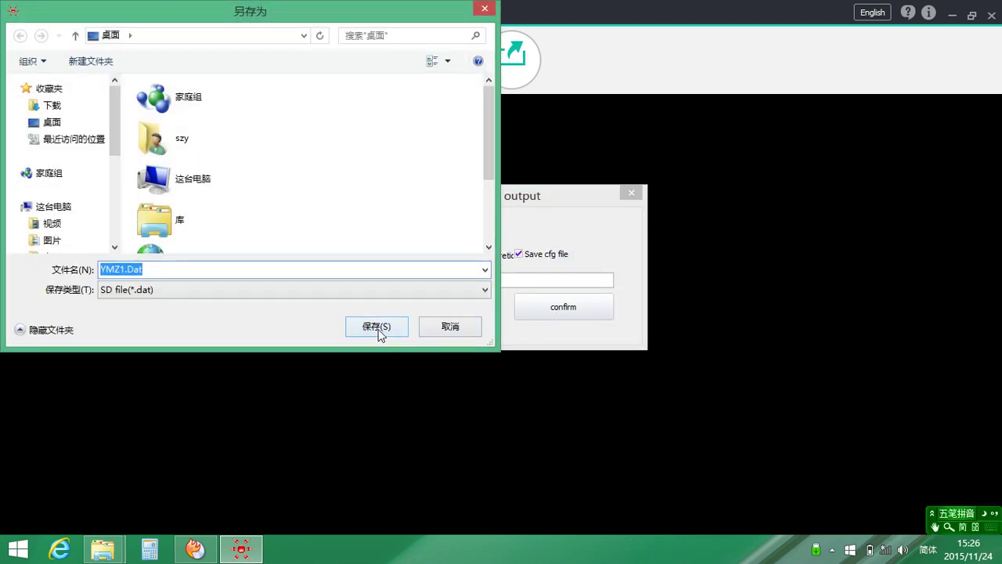
pyautogui.click(378, 327)
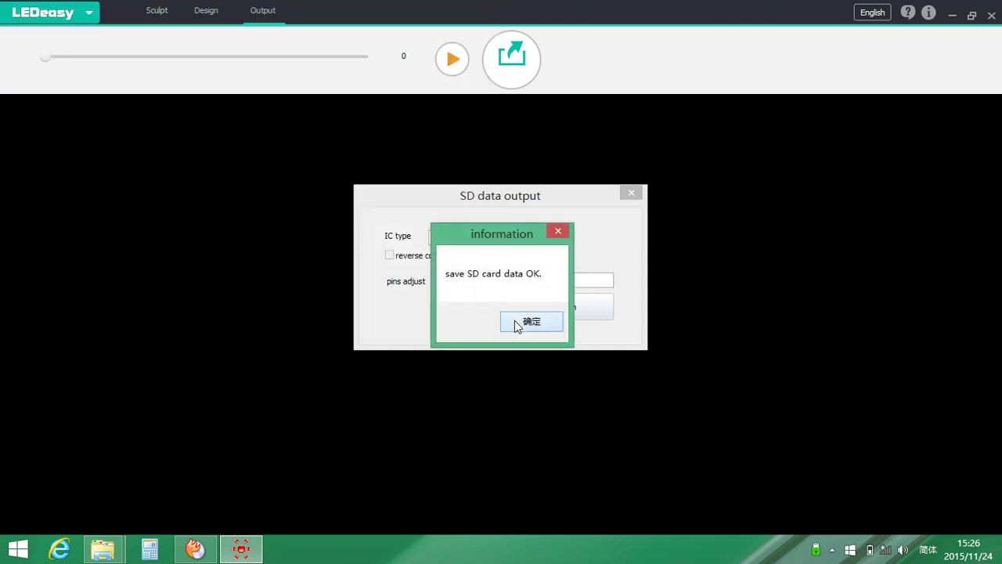
pyautogui.click(515, 321)
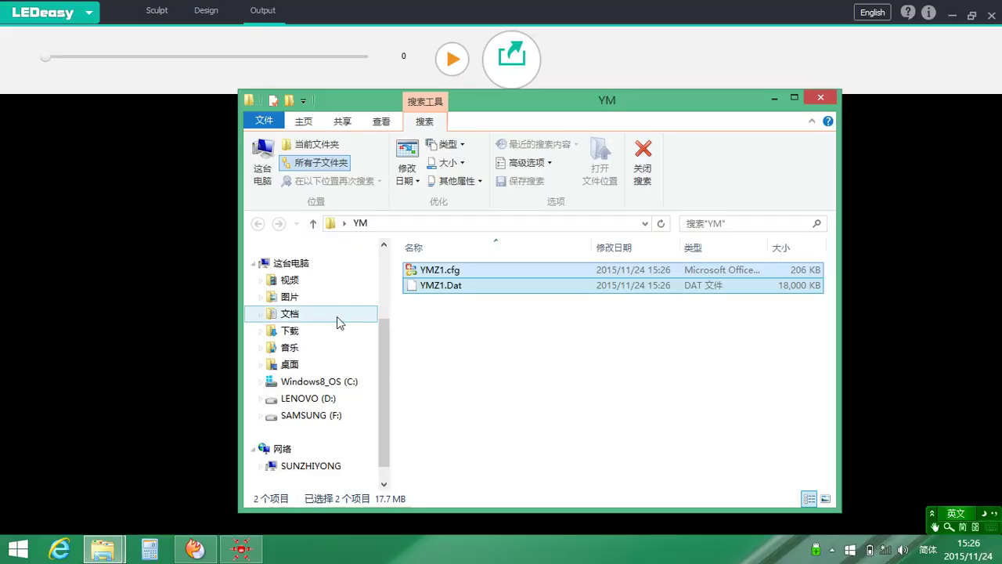
# - Select both YMZ1.cfg and YMZ1.Dat in the YM folder
pyautogui.moveTo(470, 343); pyautogui.dragTo(427, 266)
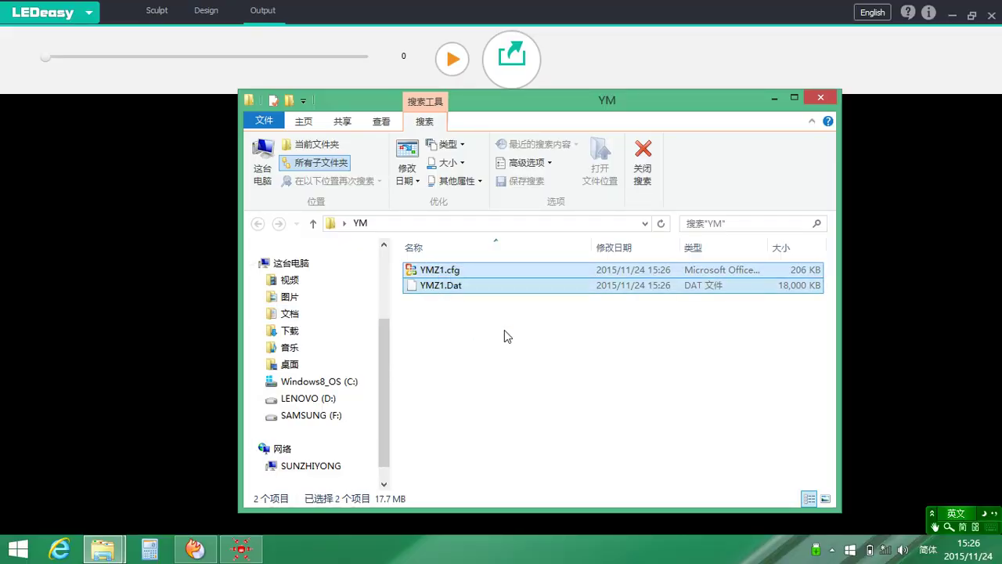